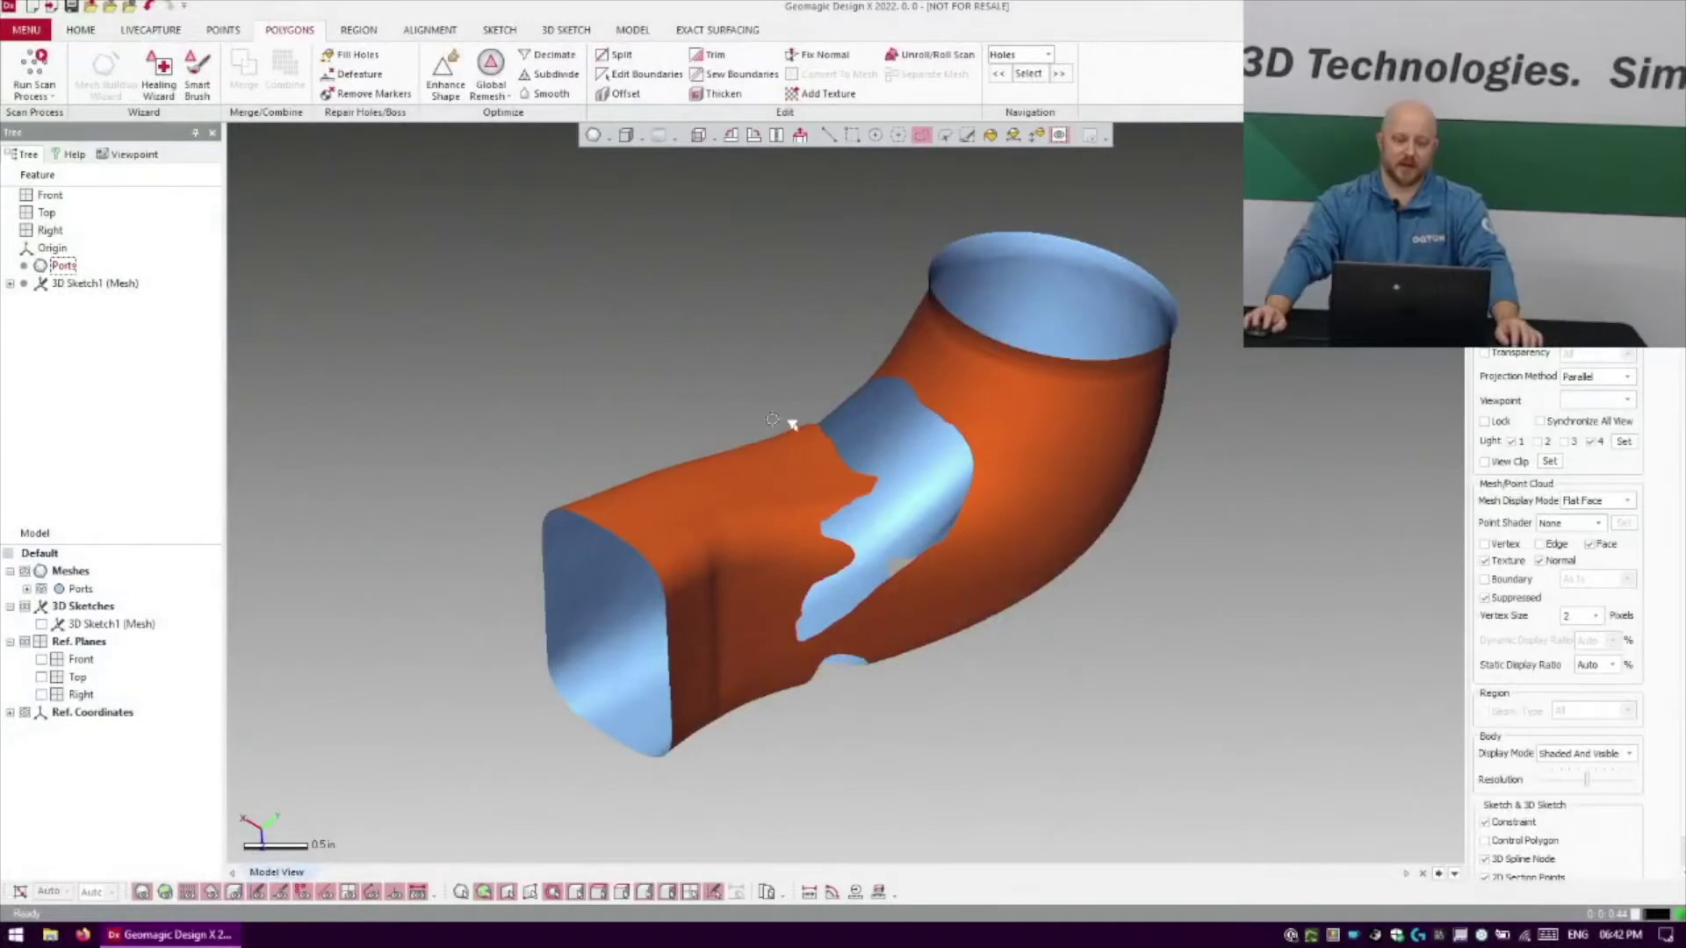
Orbit, pan and zoom the port mesh to inspect its top opening
right_drag(755, 447, 793, 337)
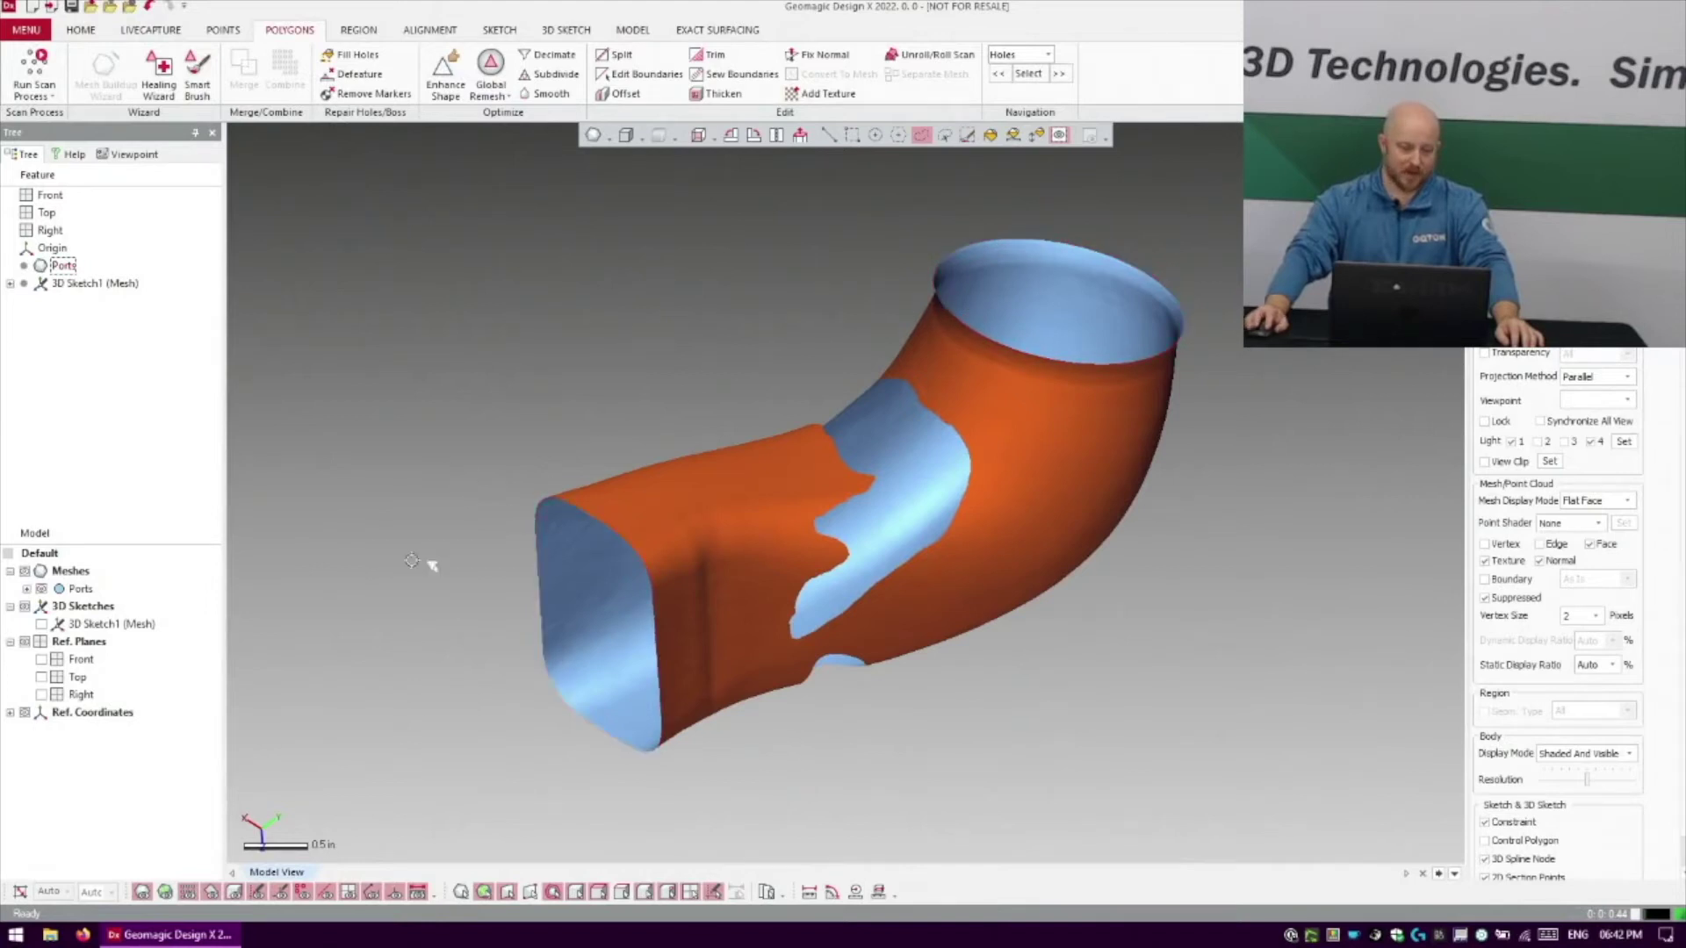
ctrl+right_drag(446, 509, 425, 489)
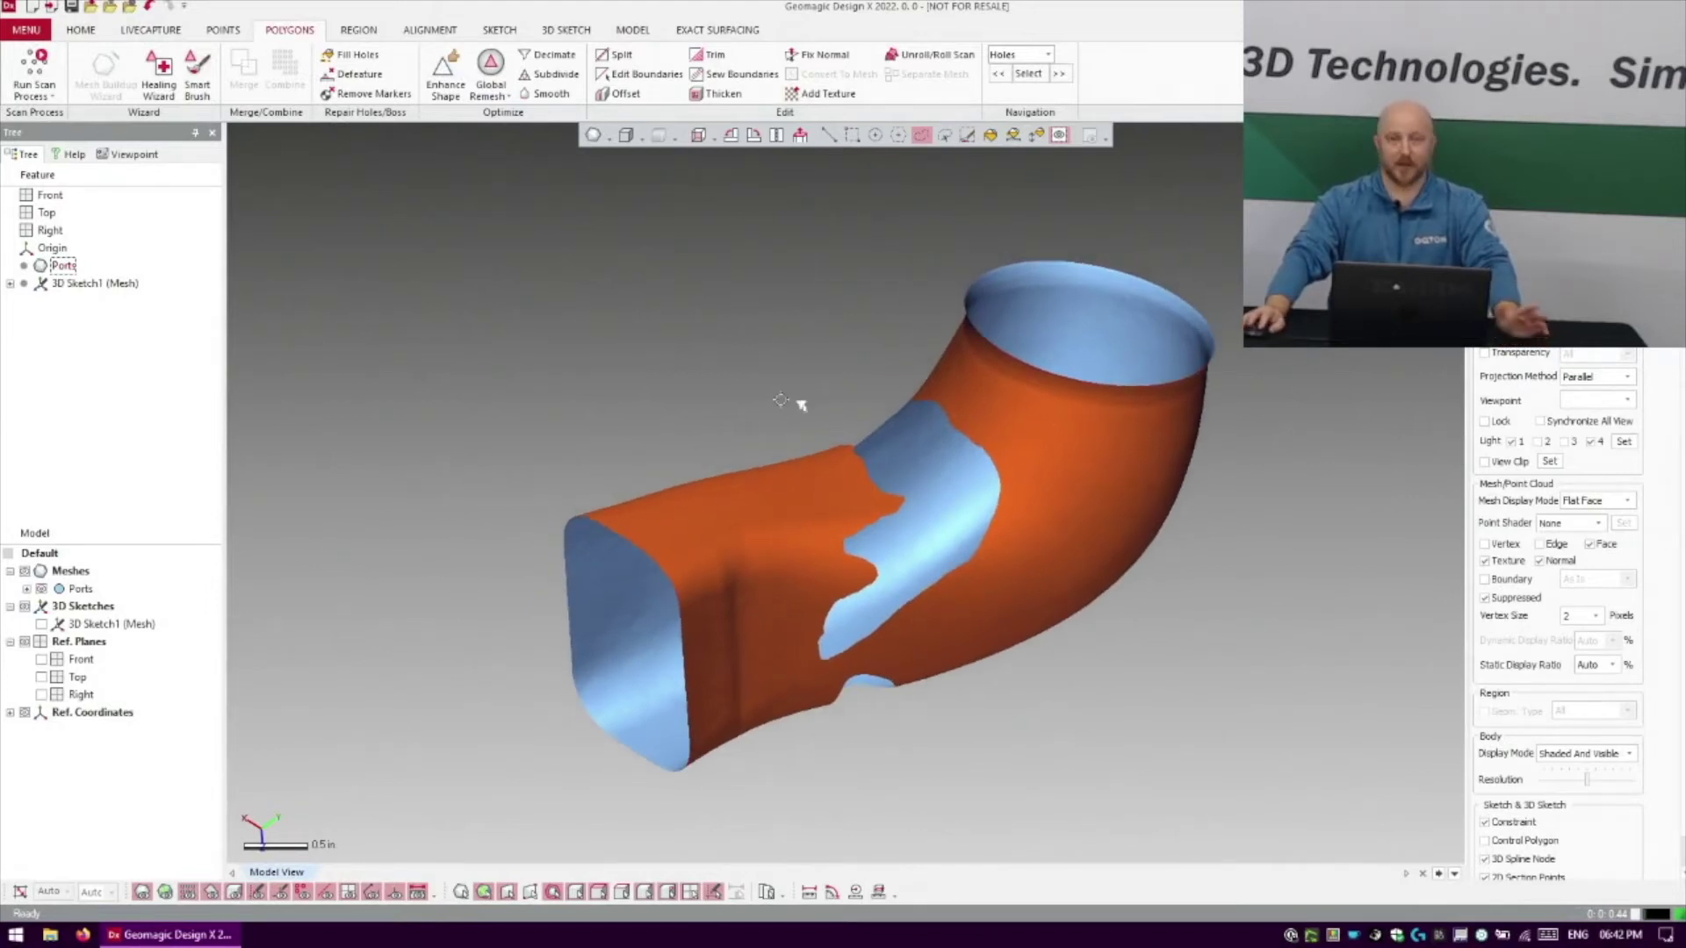
scroll(820, 313, down, 2)
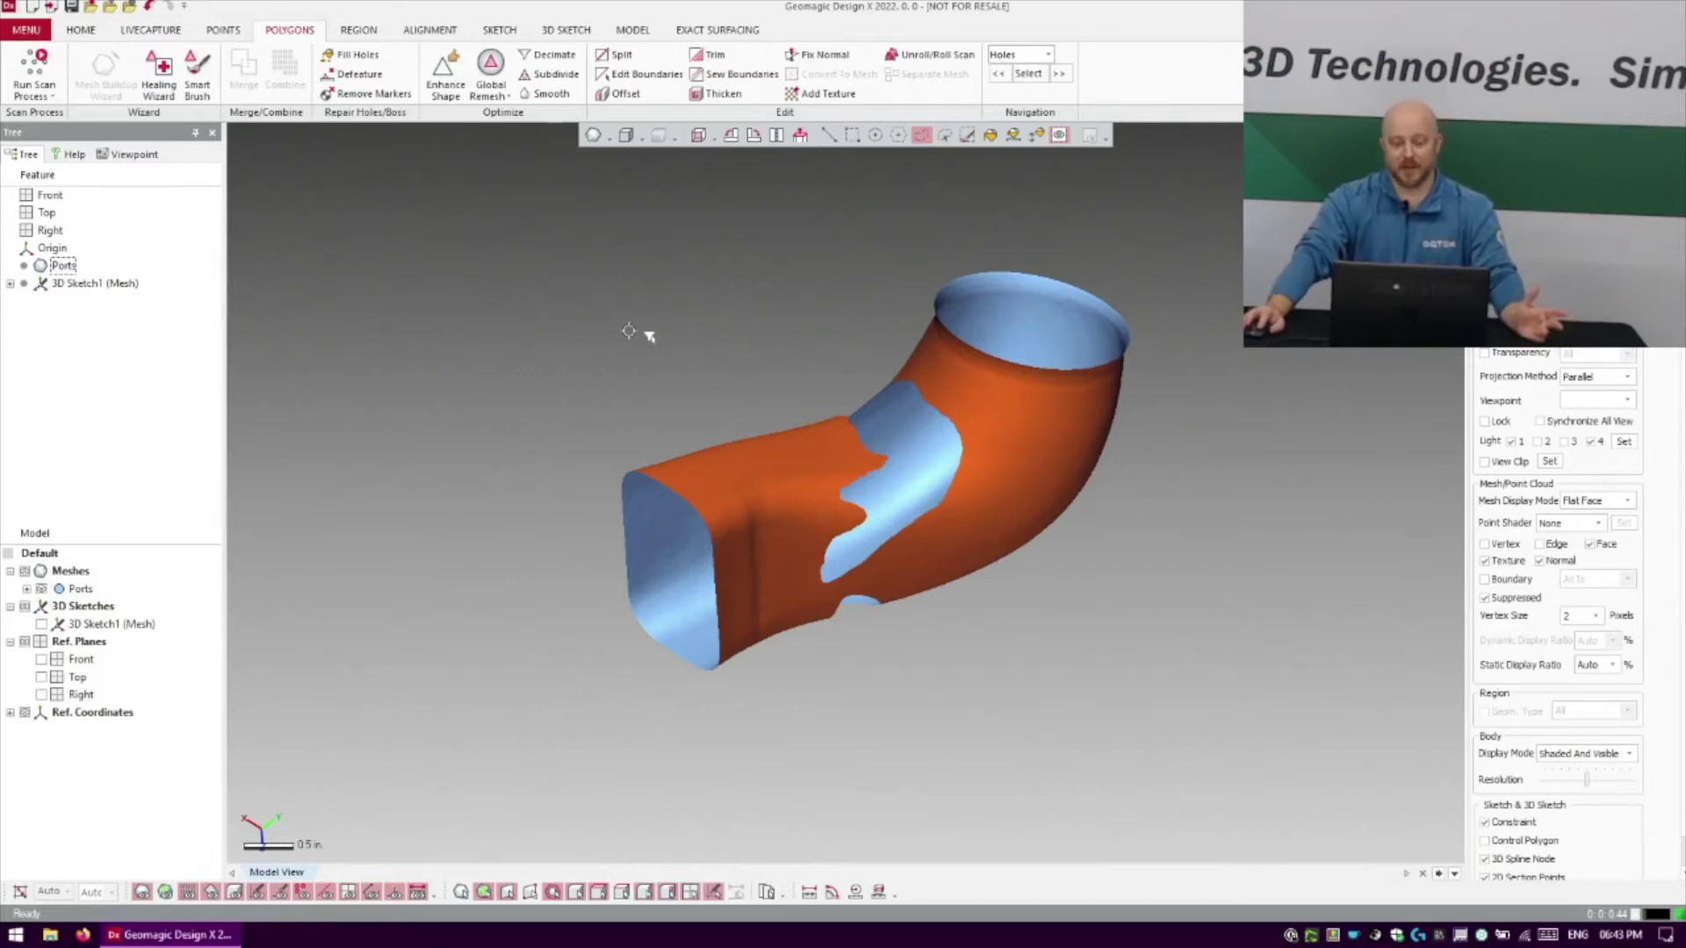
scroll(650, 514, up, 2)
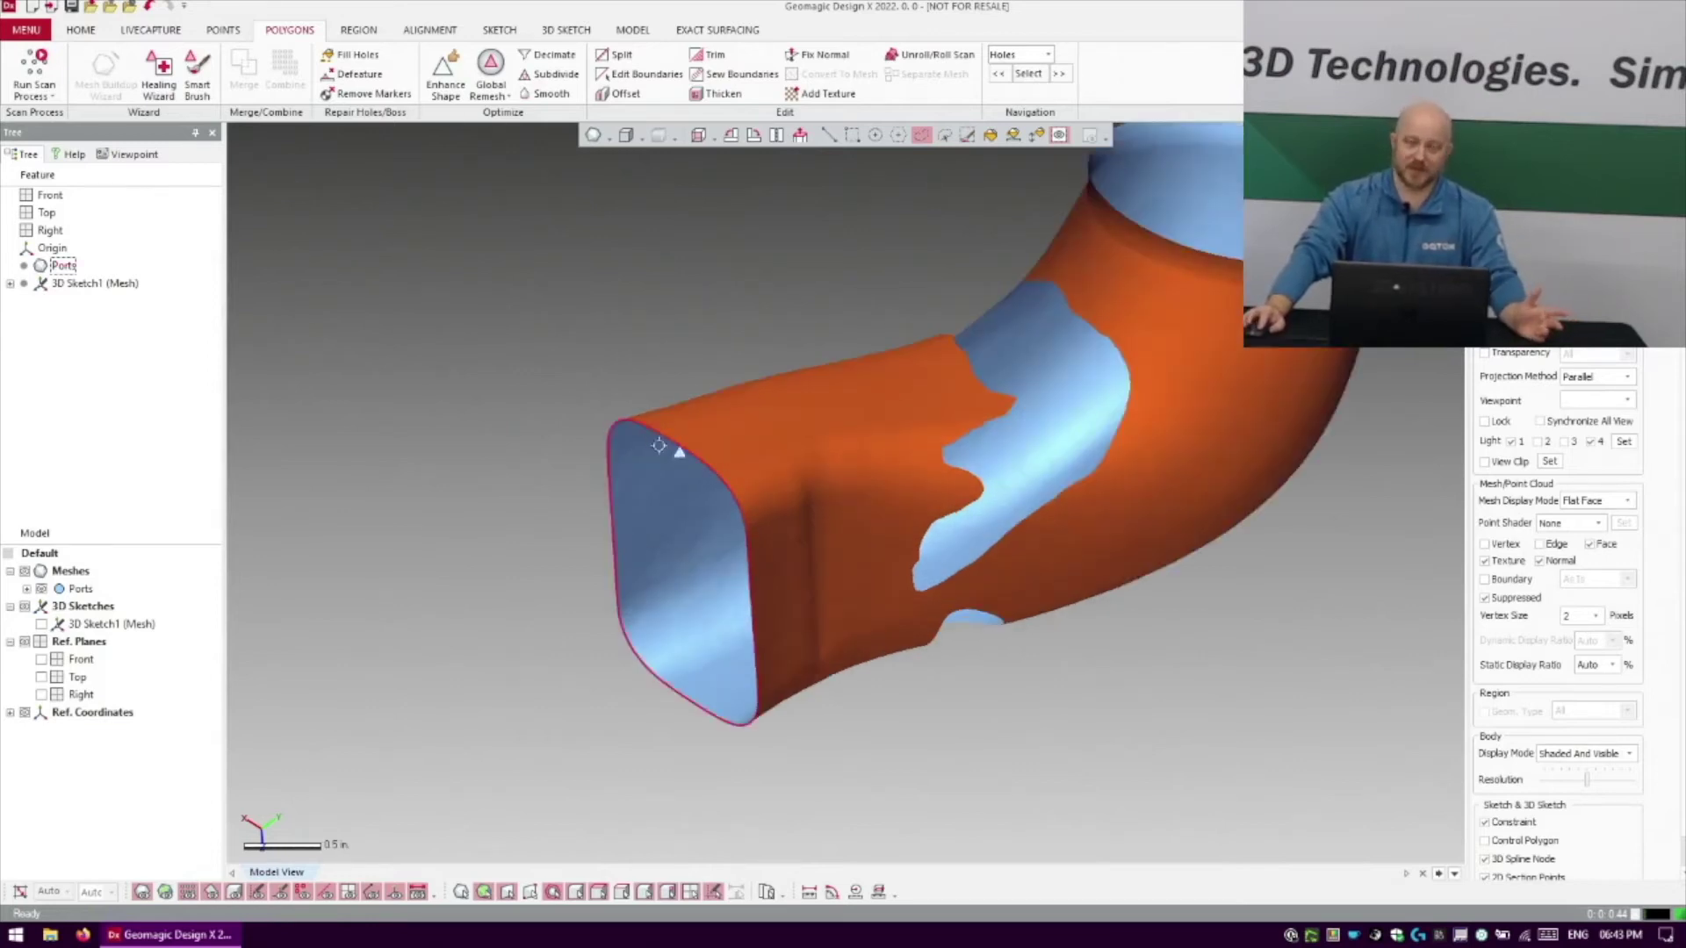
right_drag(691, 338, 709, 331)
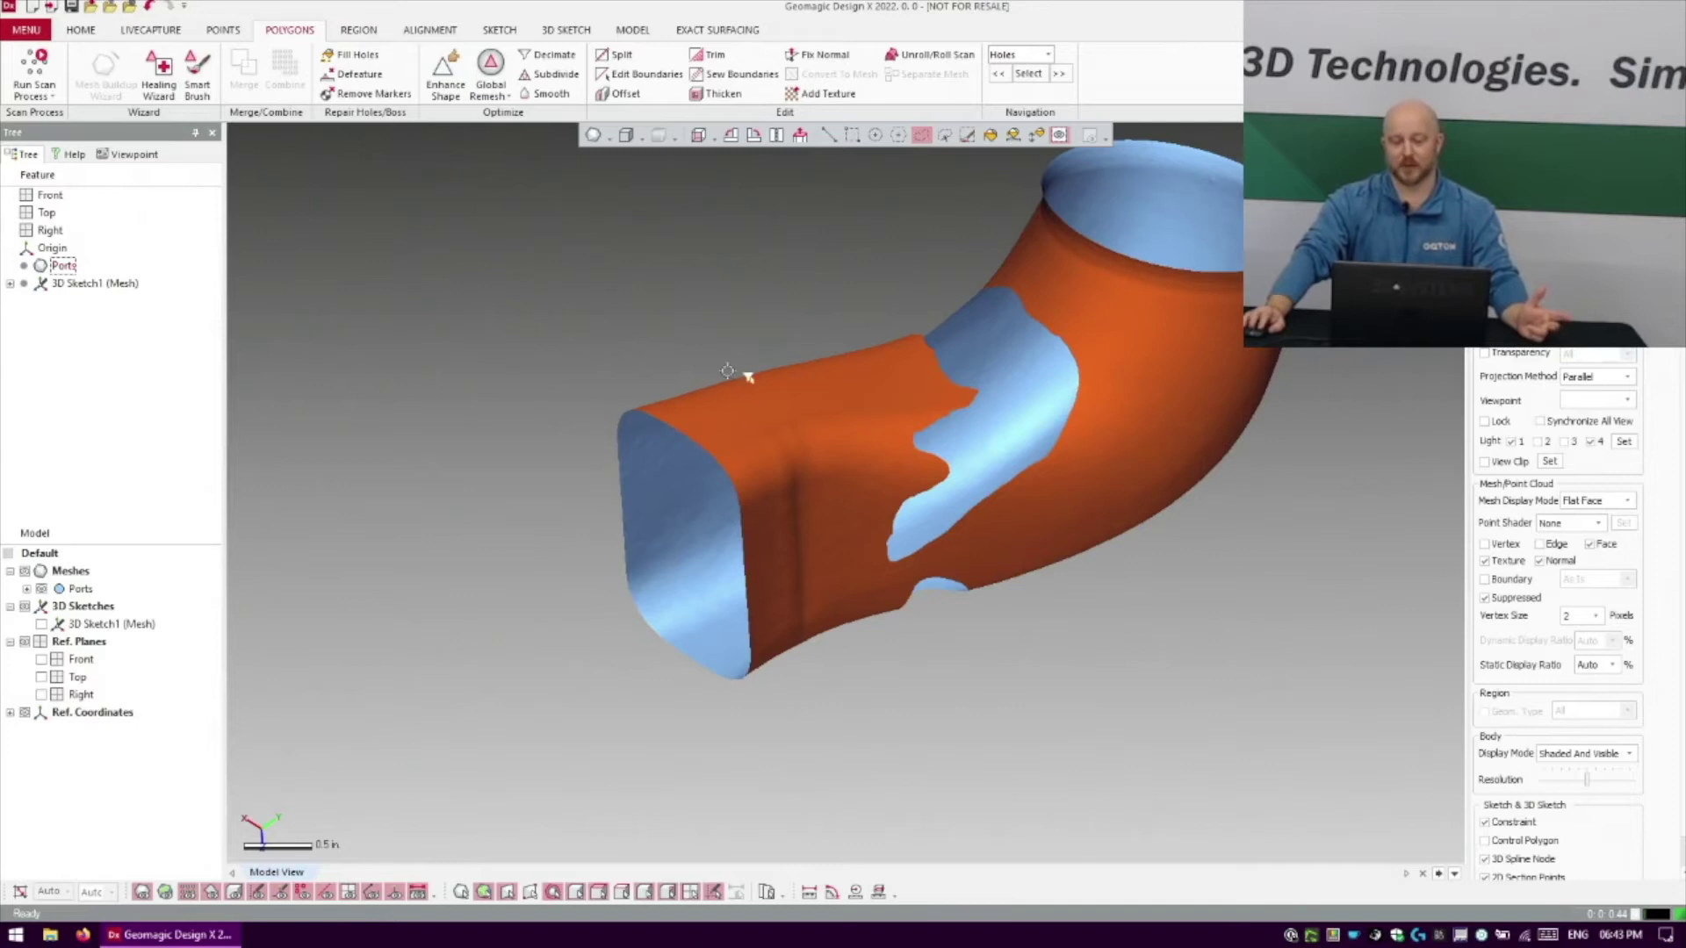
right_drag(746, 373, 802, 381)
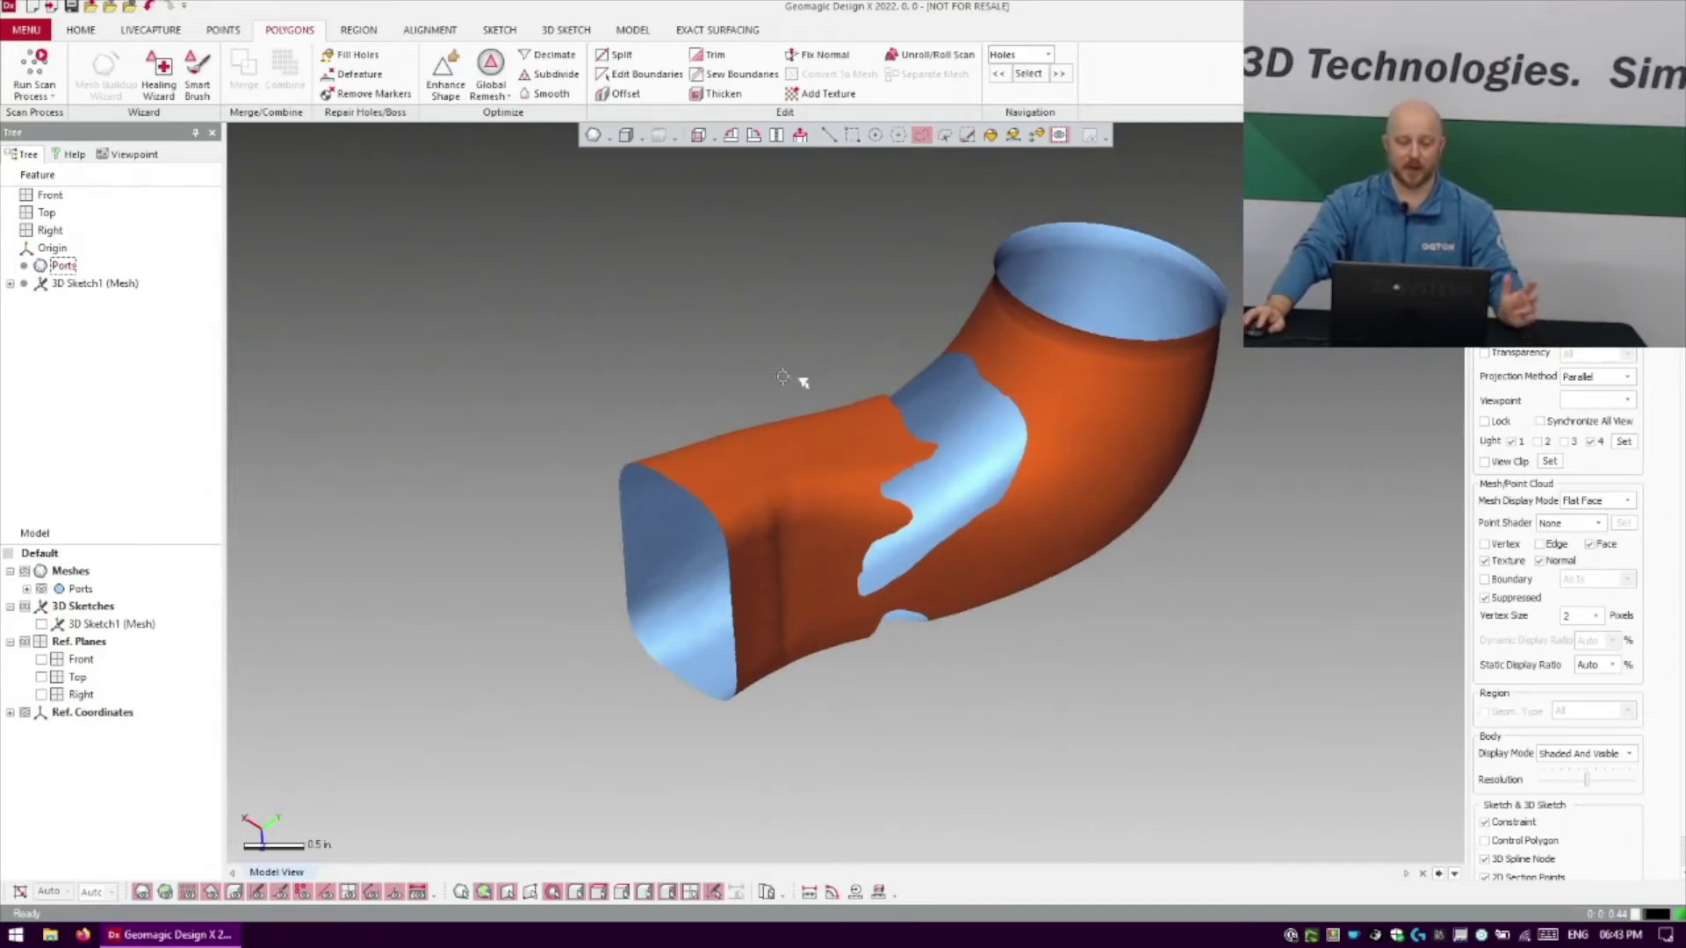
Start Edit Boundaries with the Extend method and pick the rectangular end's boundary
click(654, 80)
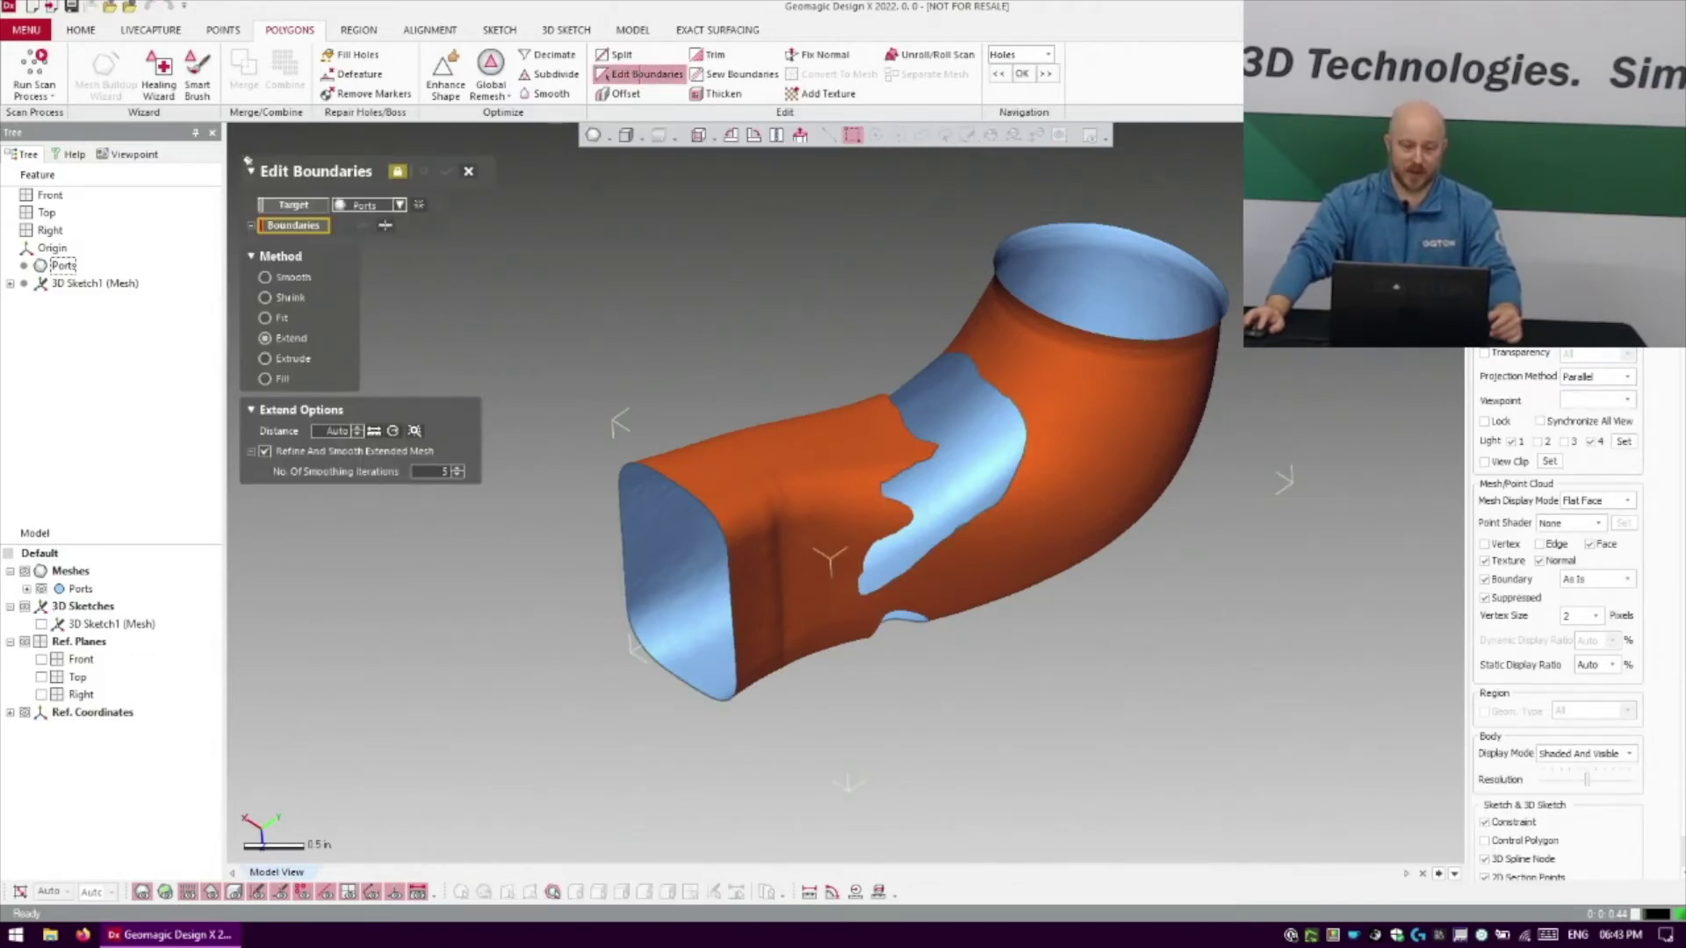
right_drag(692, 171, 656, 209)
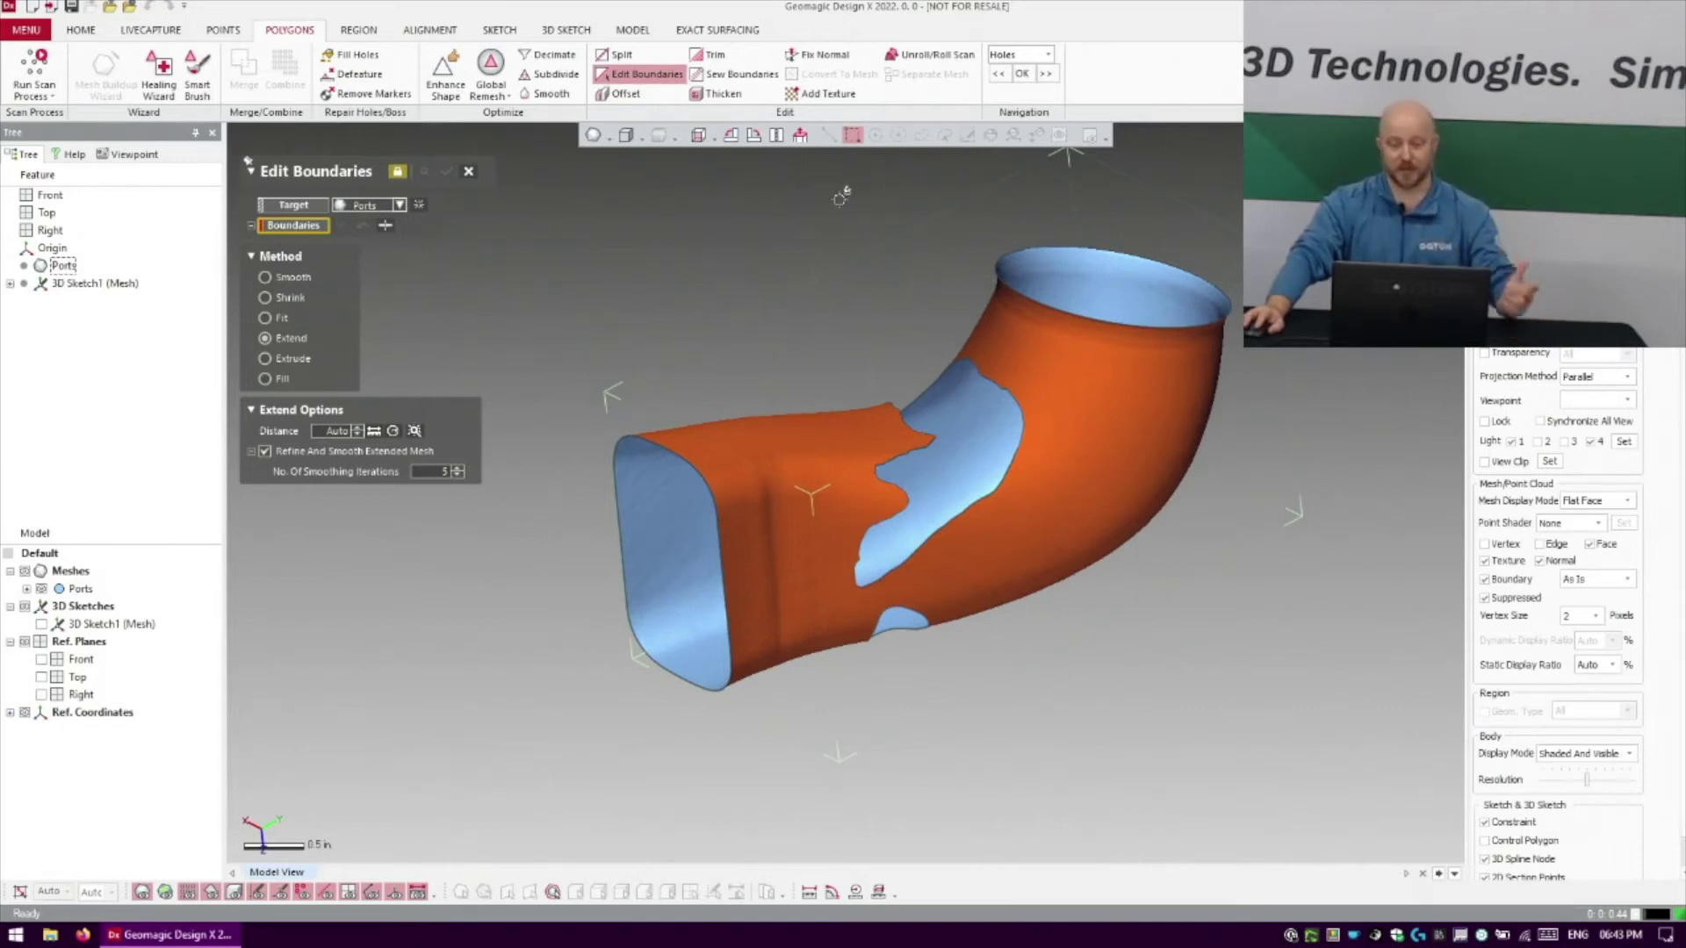
right_drag(840, 198, 830, 210)
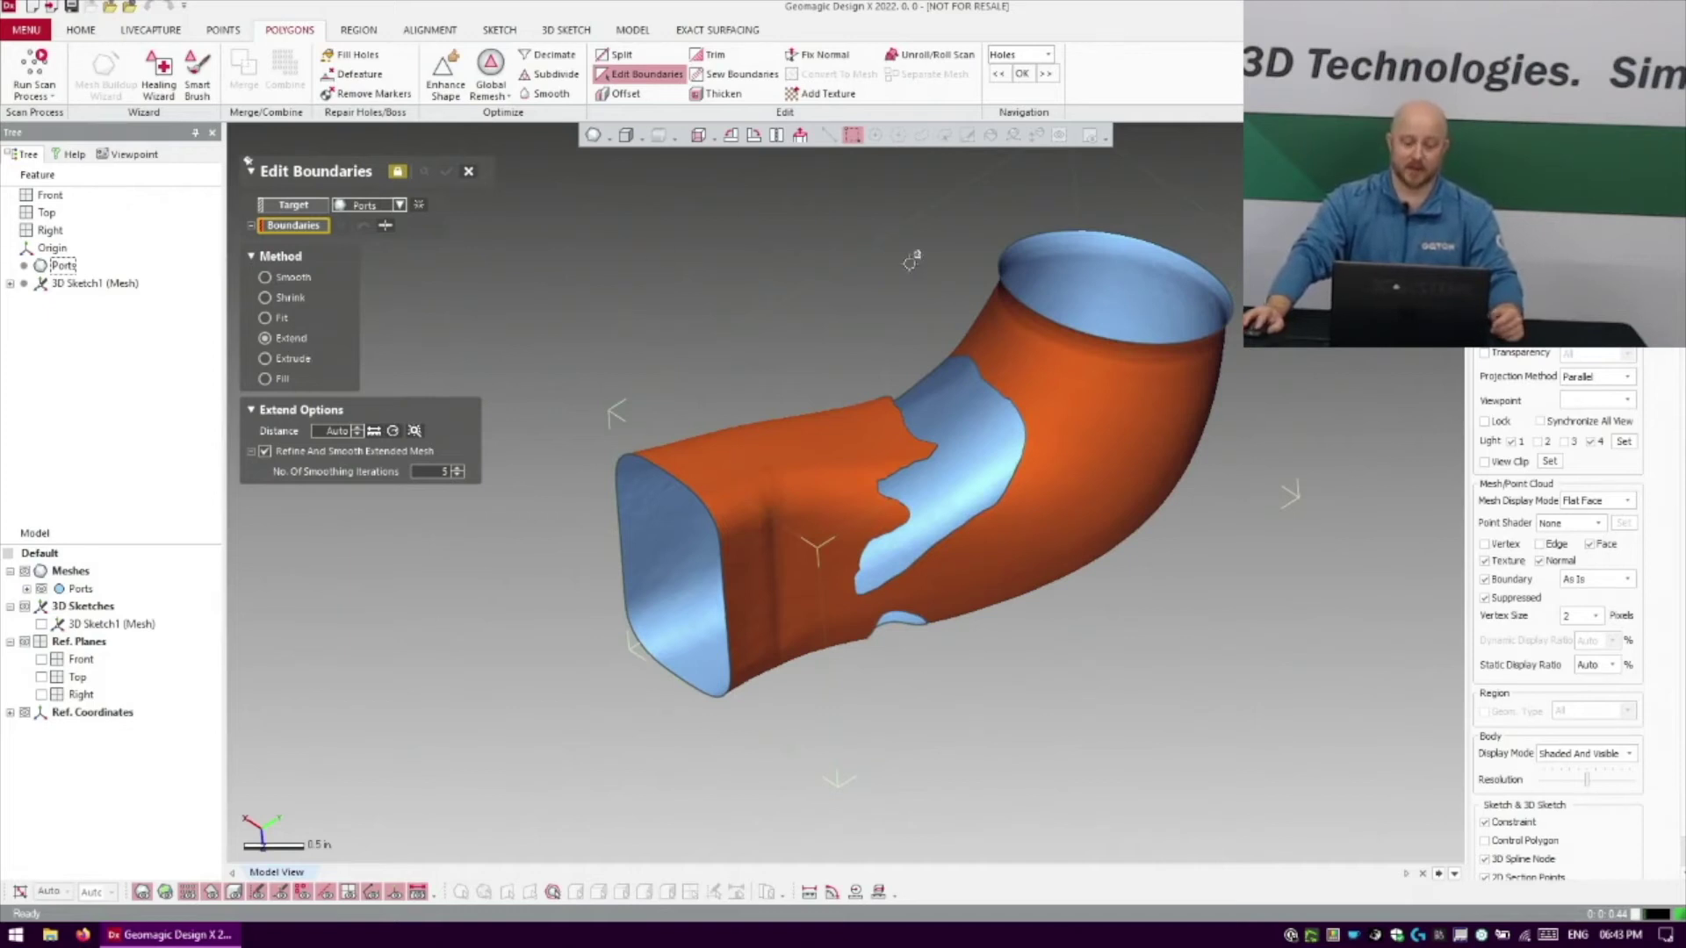
scroll(709, 376, up, 3)
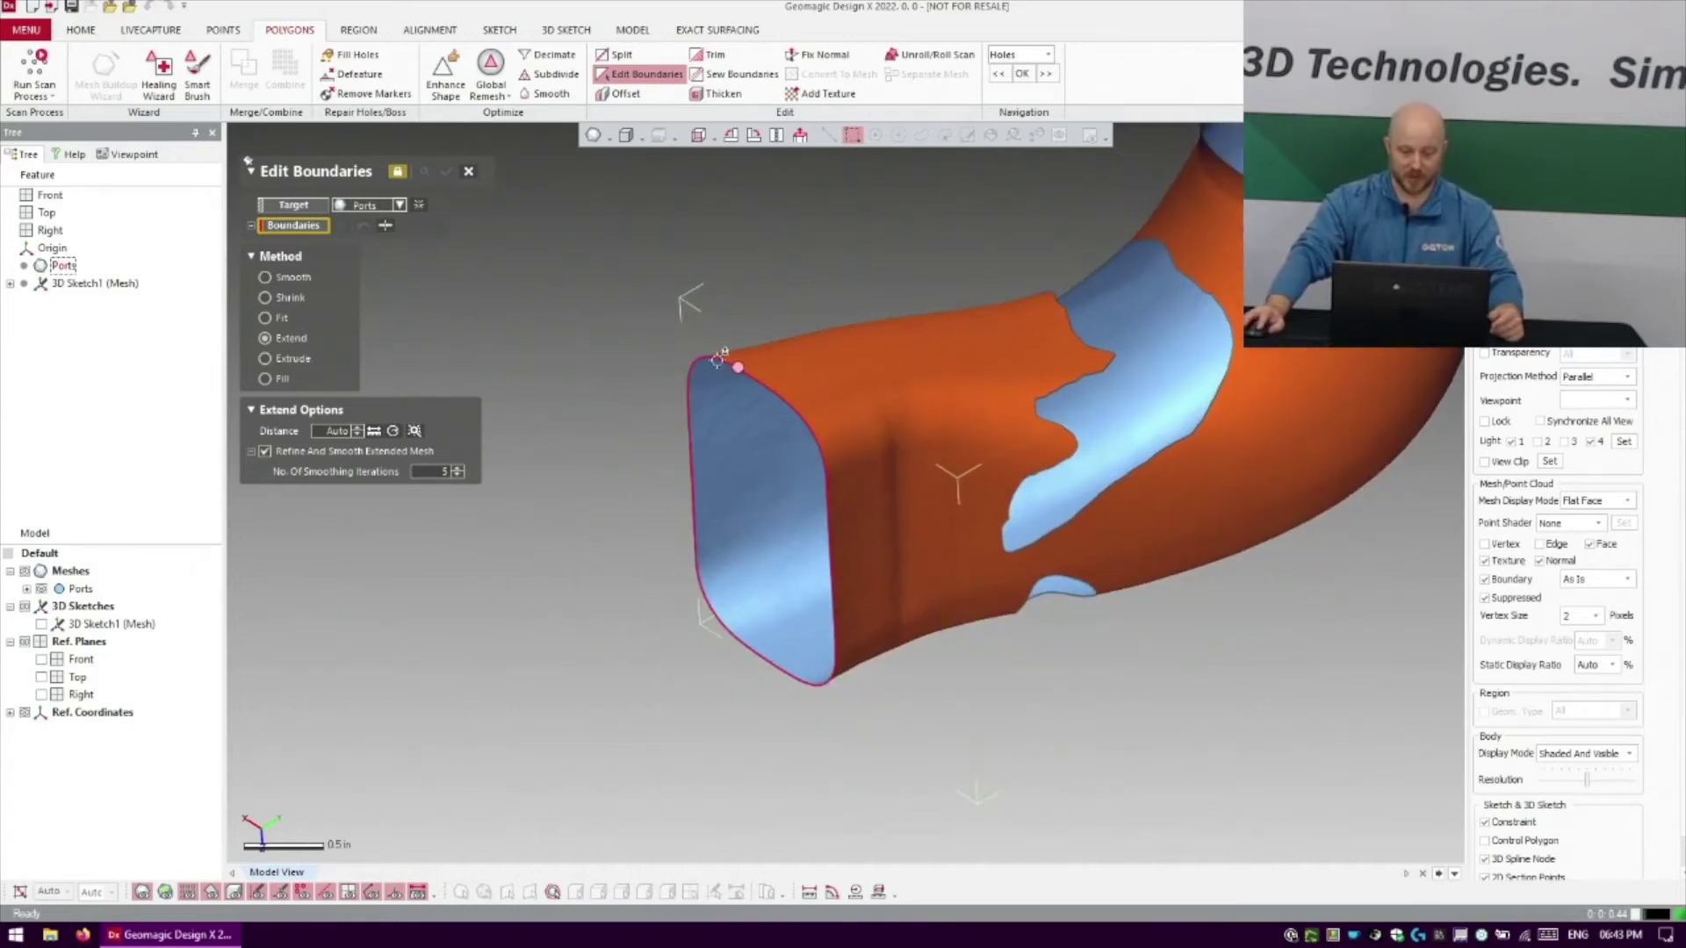
click(713, 362)
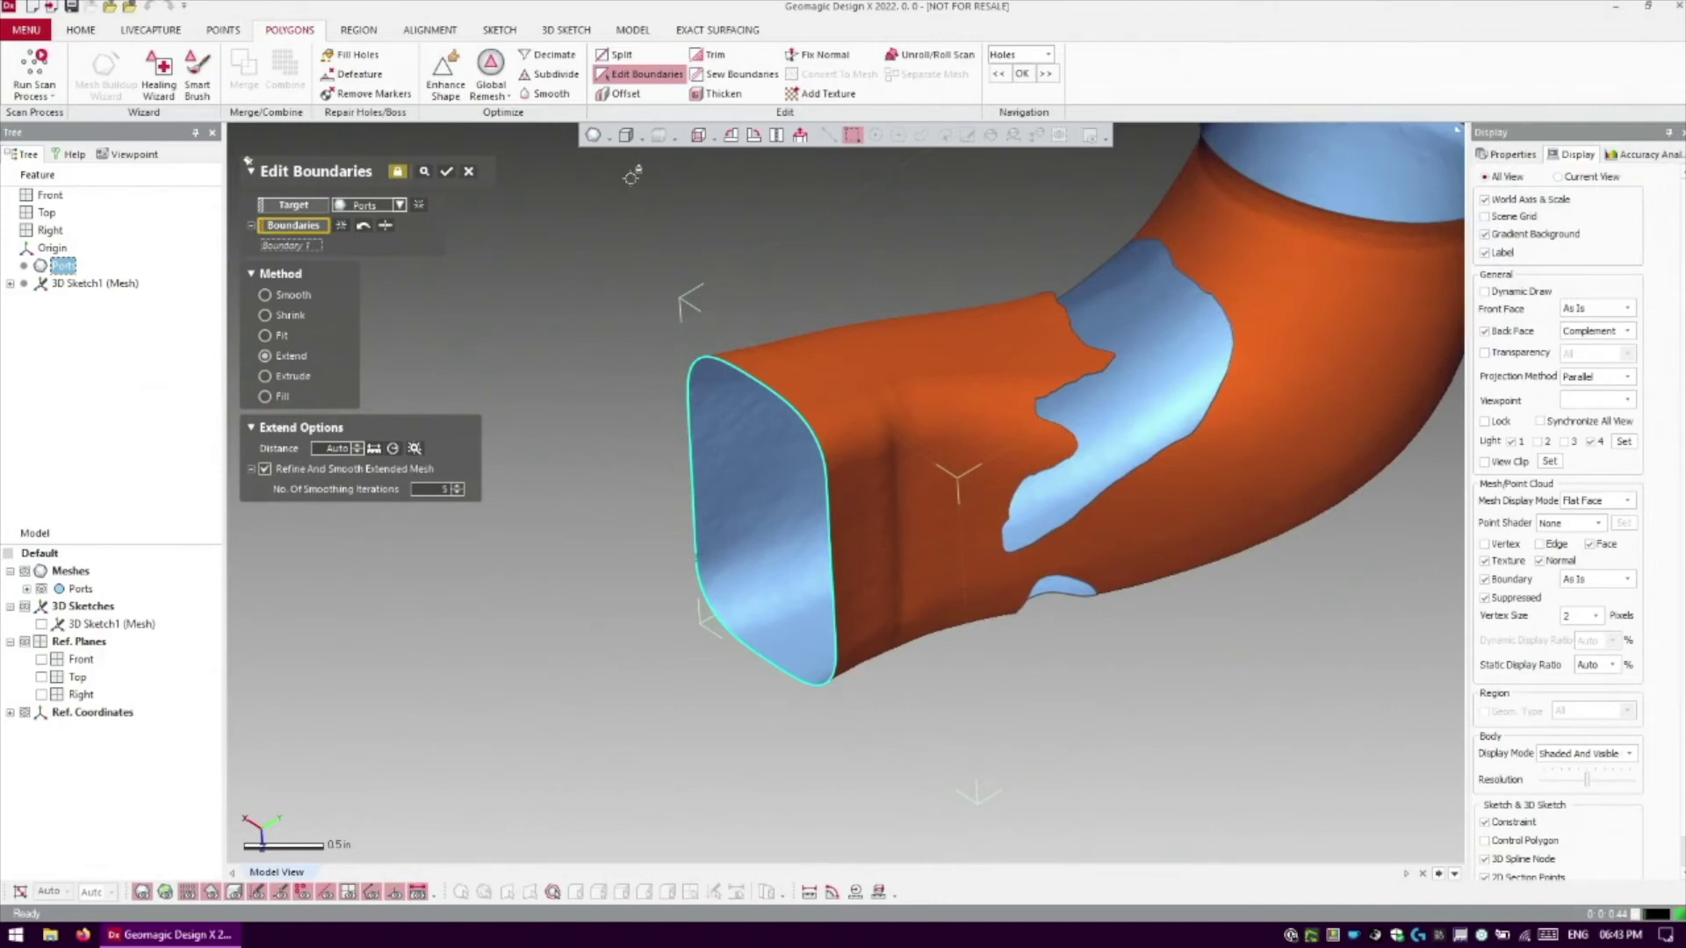
Preview the rectangular end's extension, auto-computing a distance of about 0.042 in
mouse_move(630, 180)
right_down()
mouse_move(764, 243)
mouse_move(685, 274)
mouse_move(610, 253)
right_up()
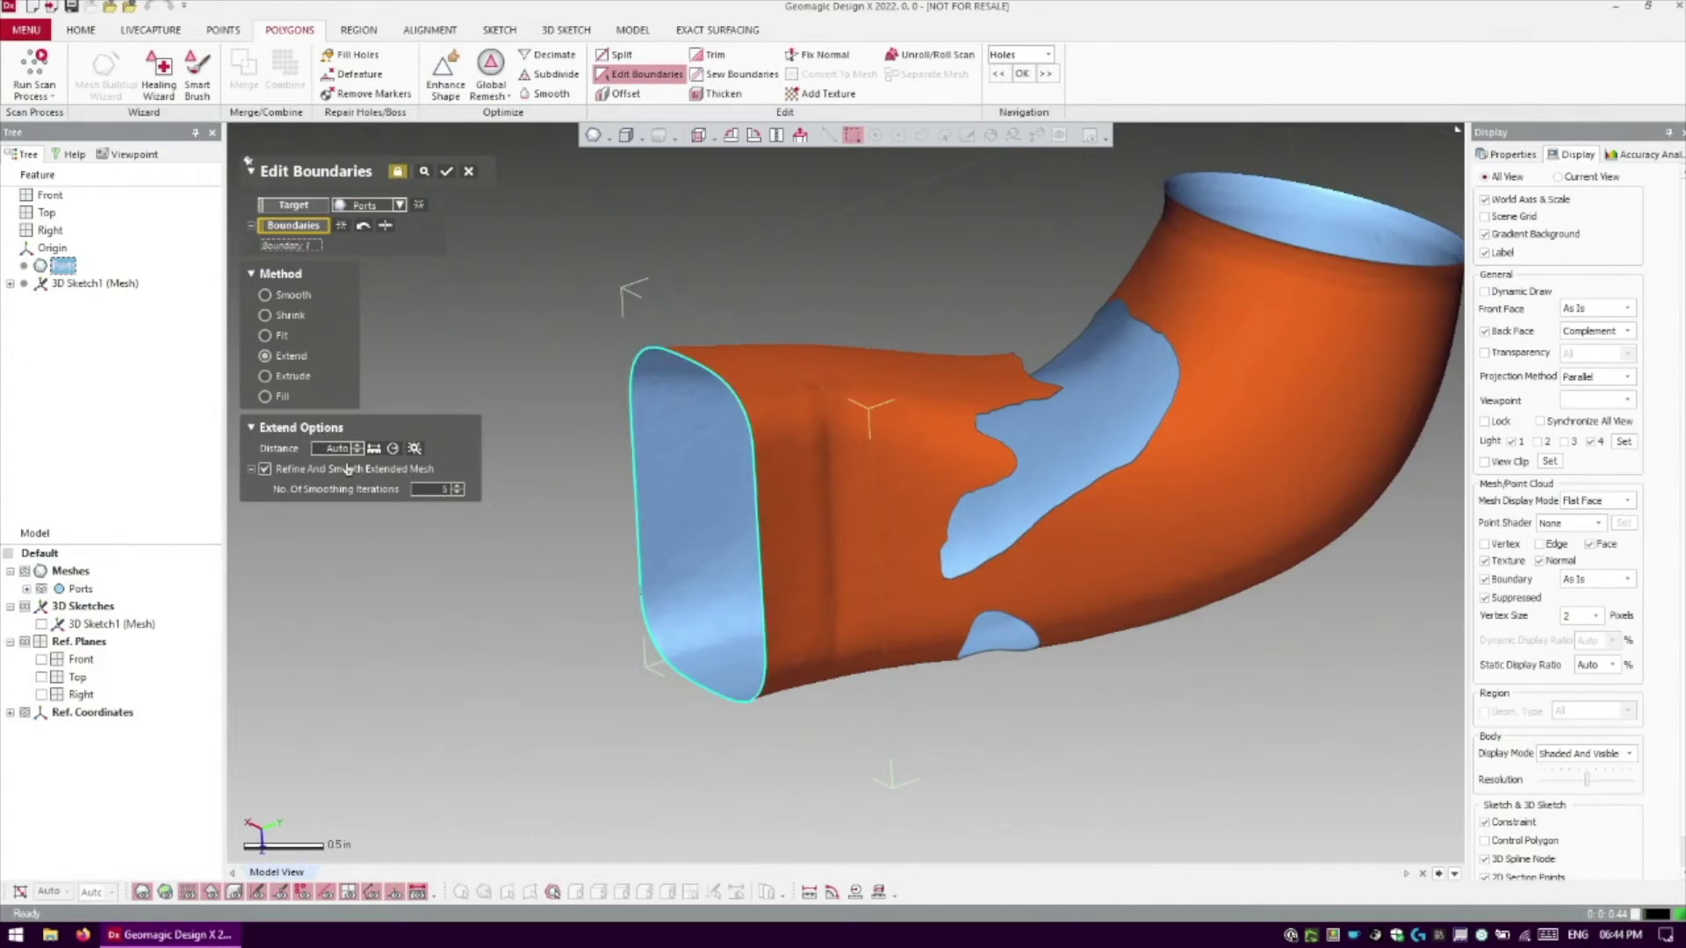
scroll(486, 312, up, 2)
click(428, 171)
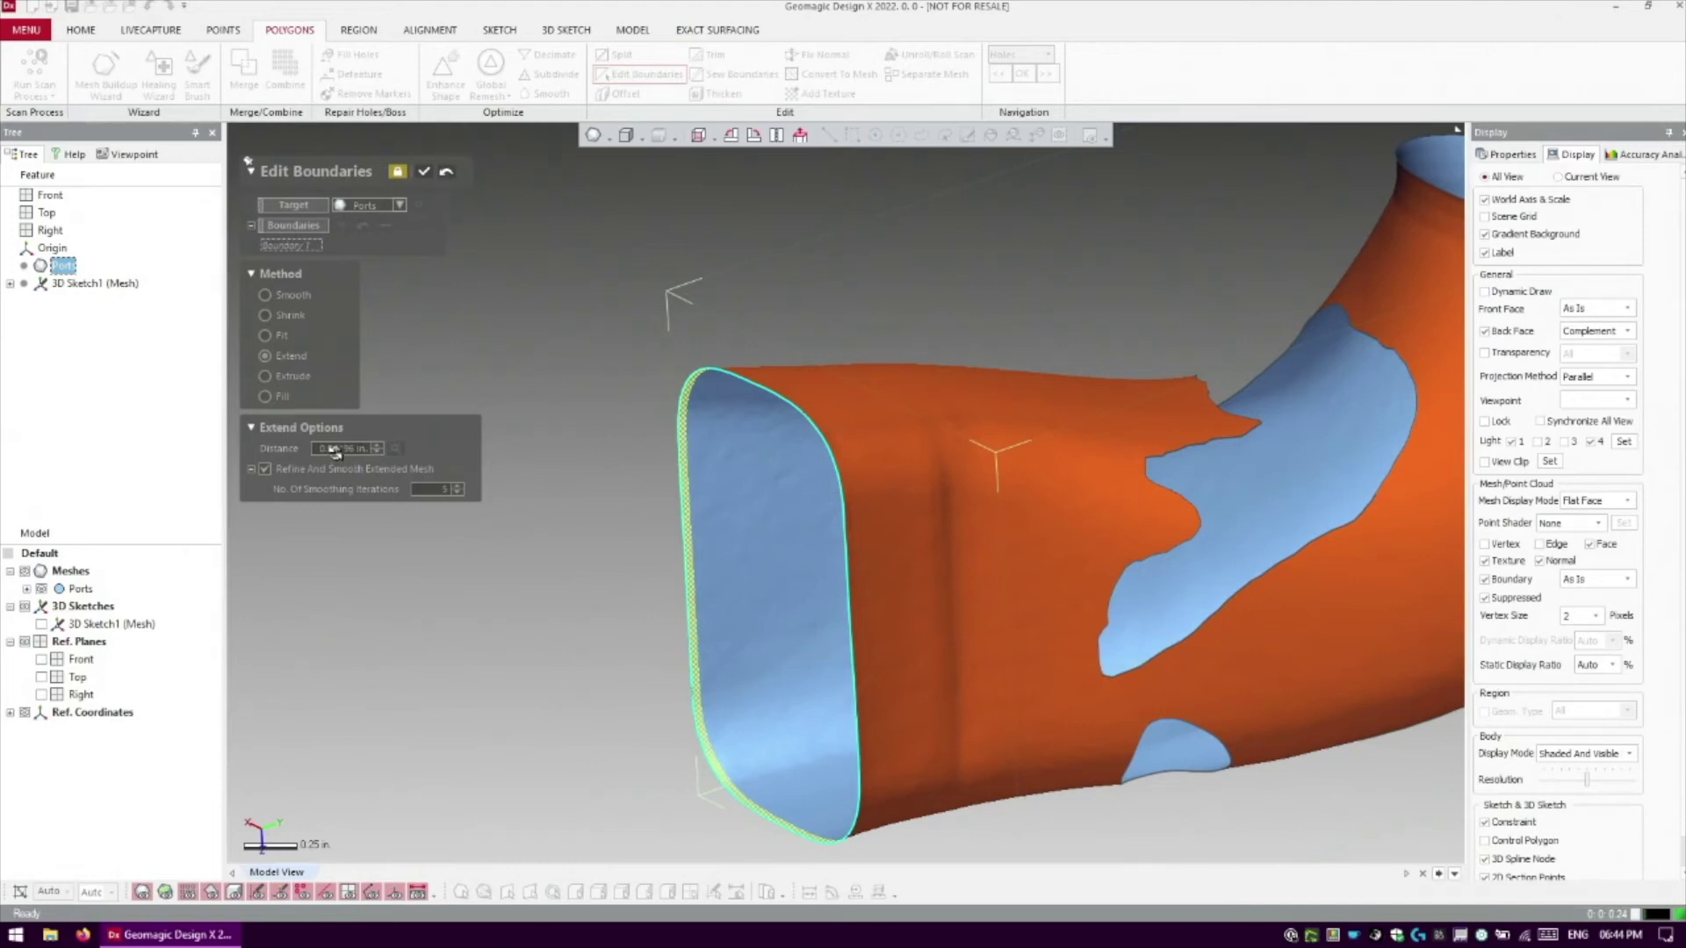
Replace the automatic extension distance with 0.1 in
click(447, 173)
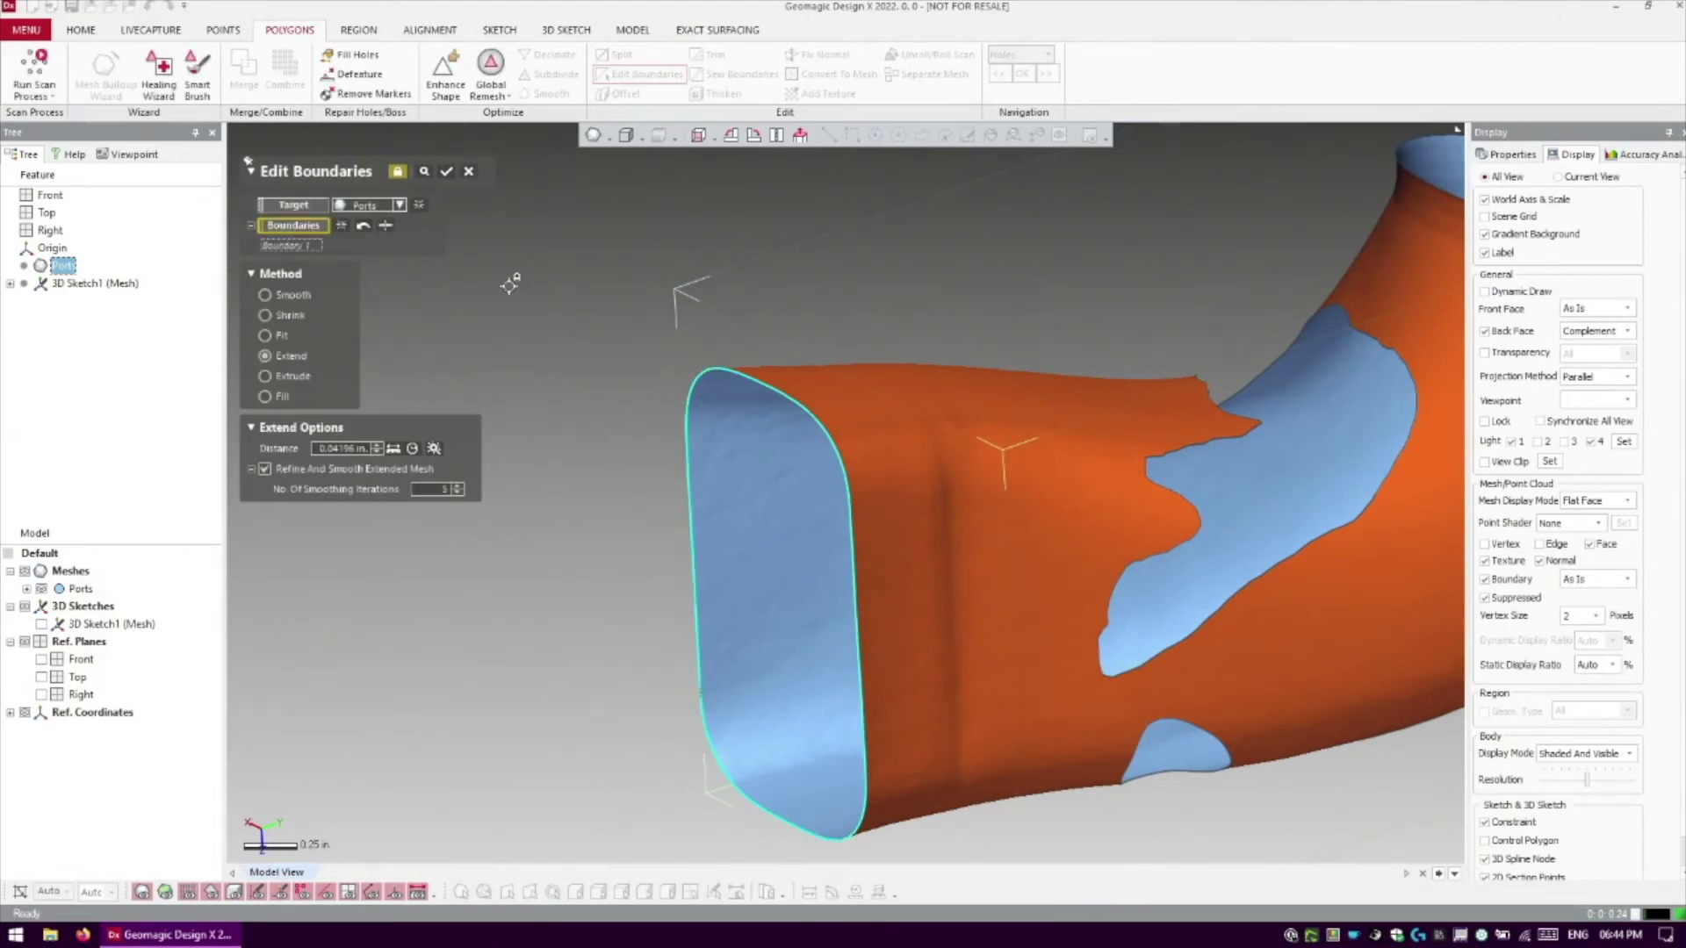
click(351, 448)
key(BackSpace)
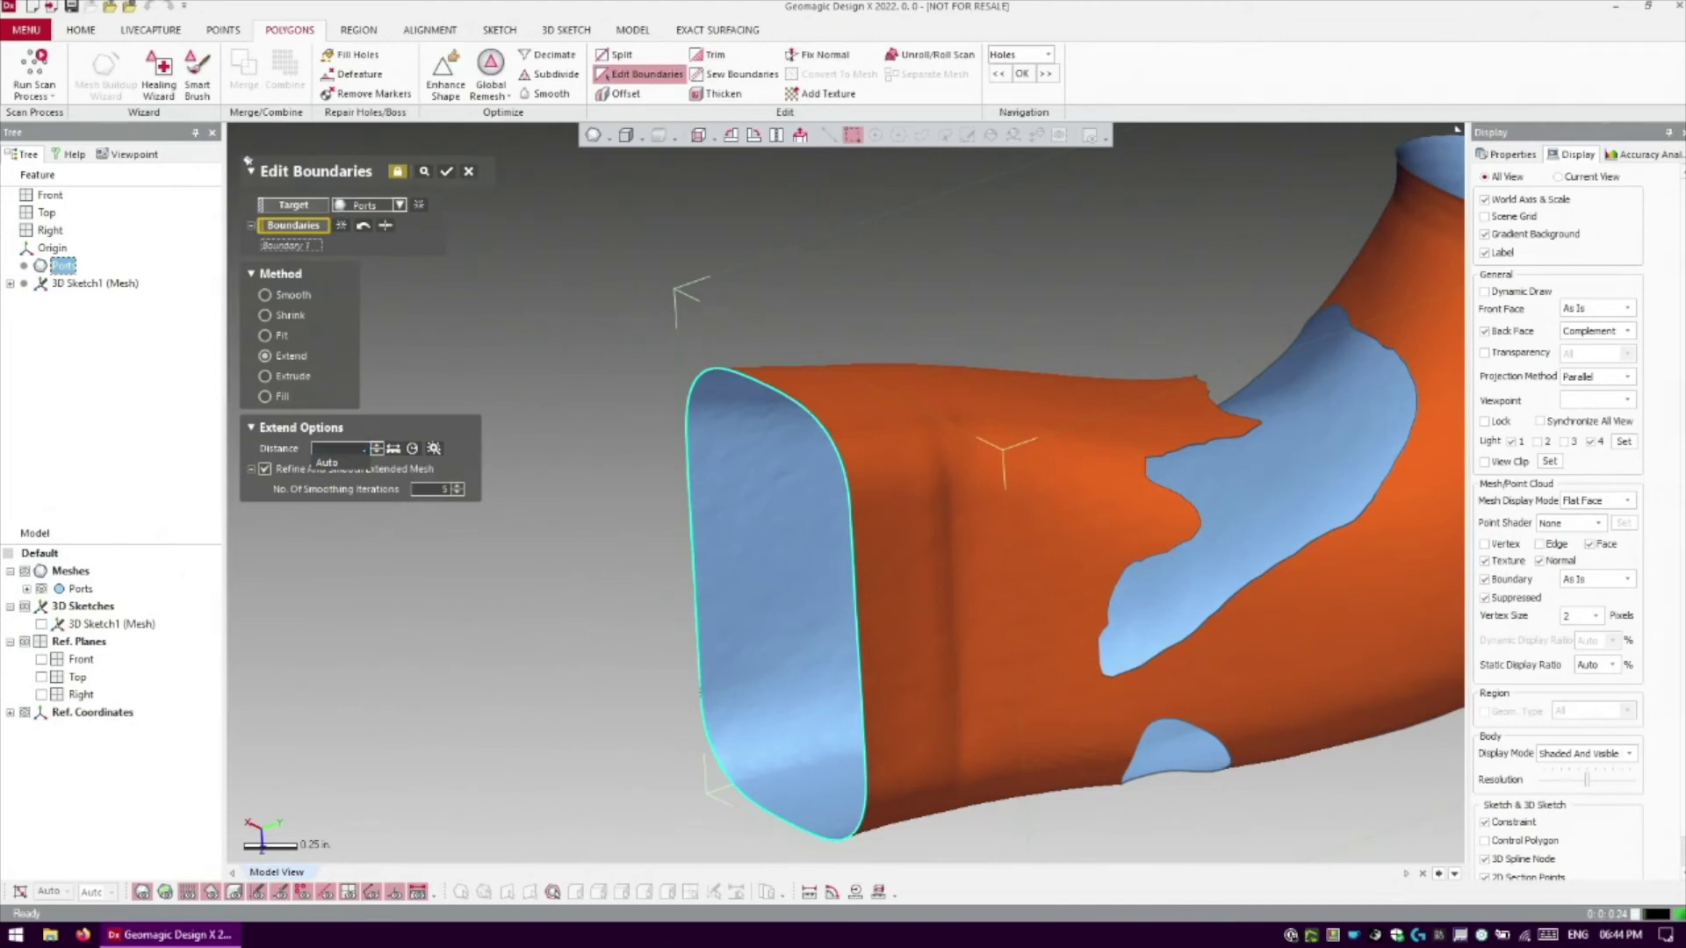
text(.1)
key(Return)
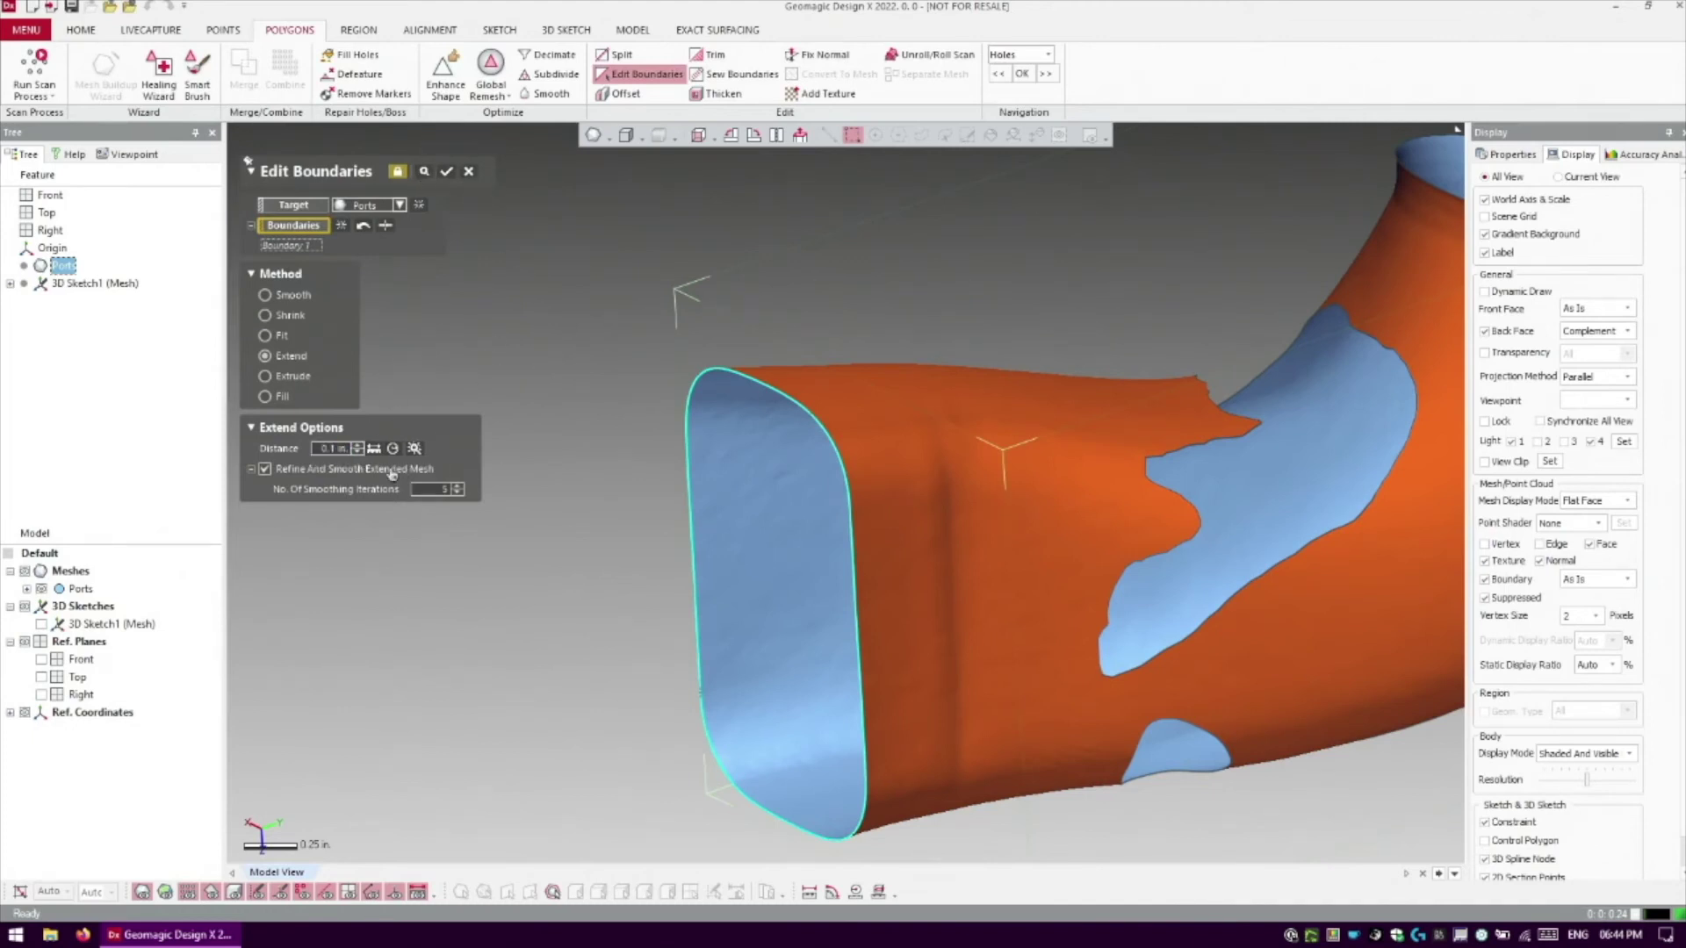
Preview the 0.1 in extension and inspect the widened strip at the rectangular end
click(426, 174)
scroll(629, 480, up, 5)
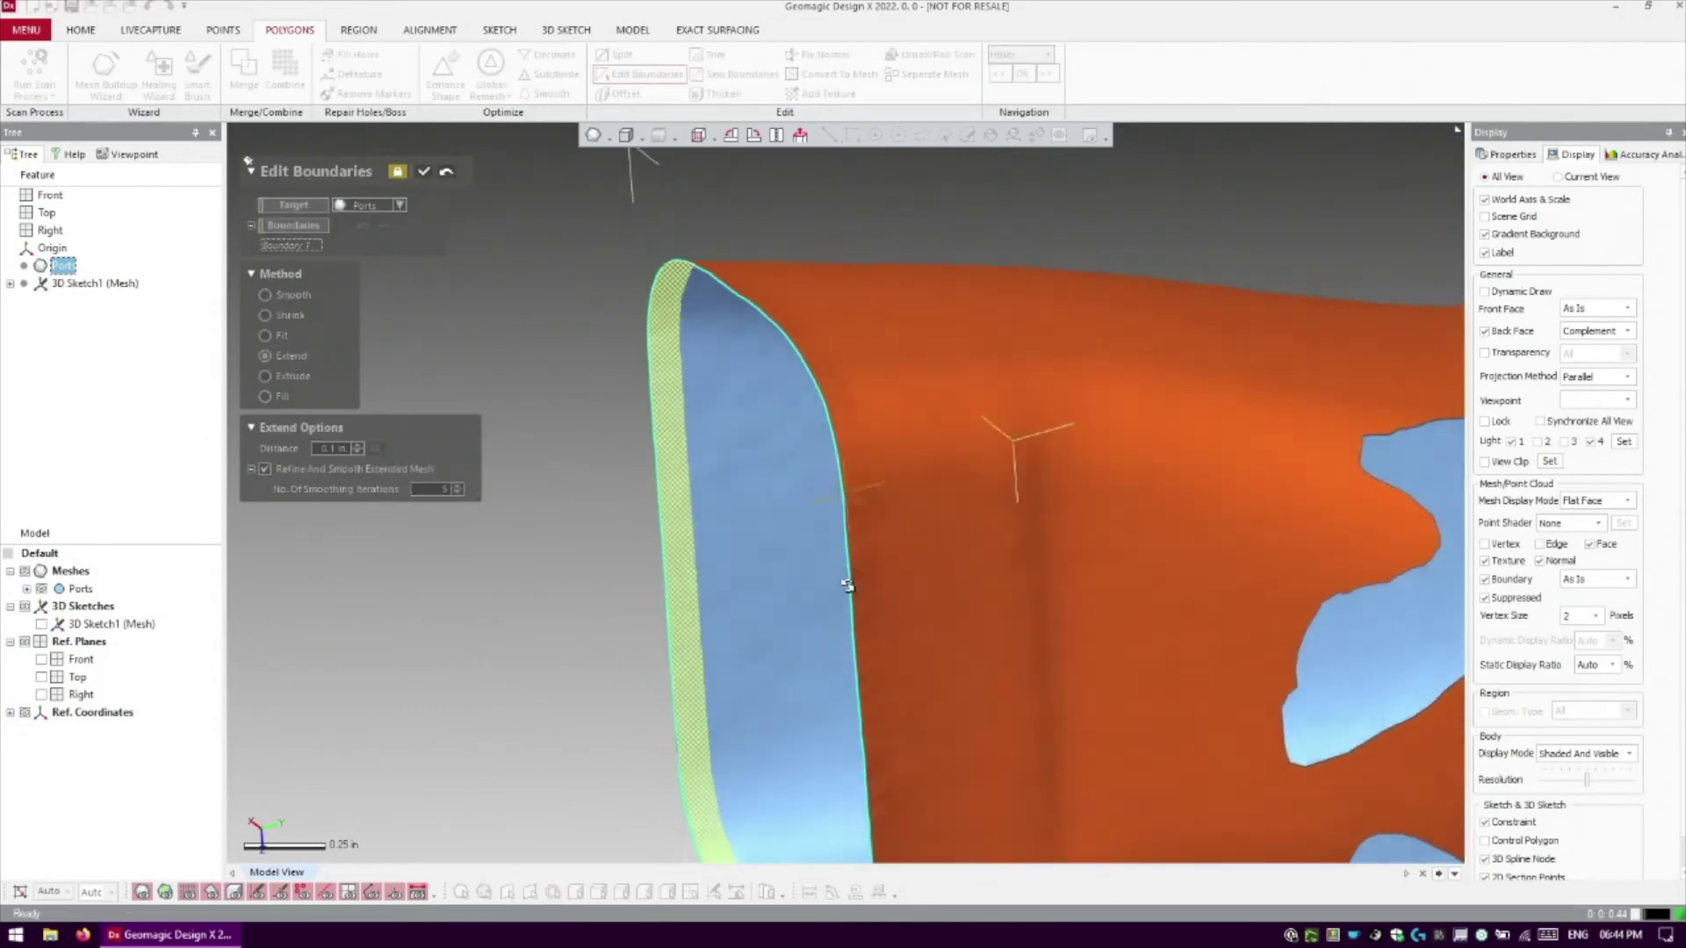
right_drag(848, 586, 781, 235)
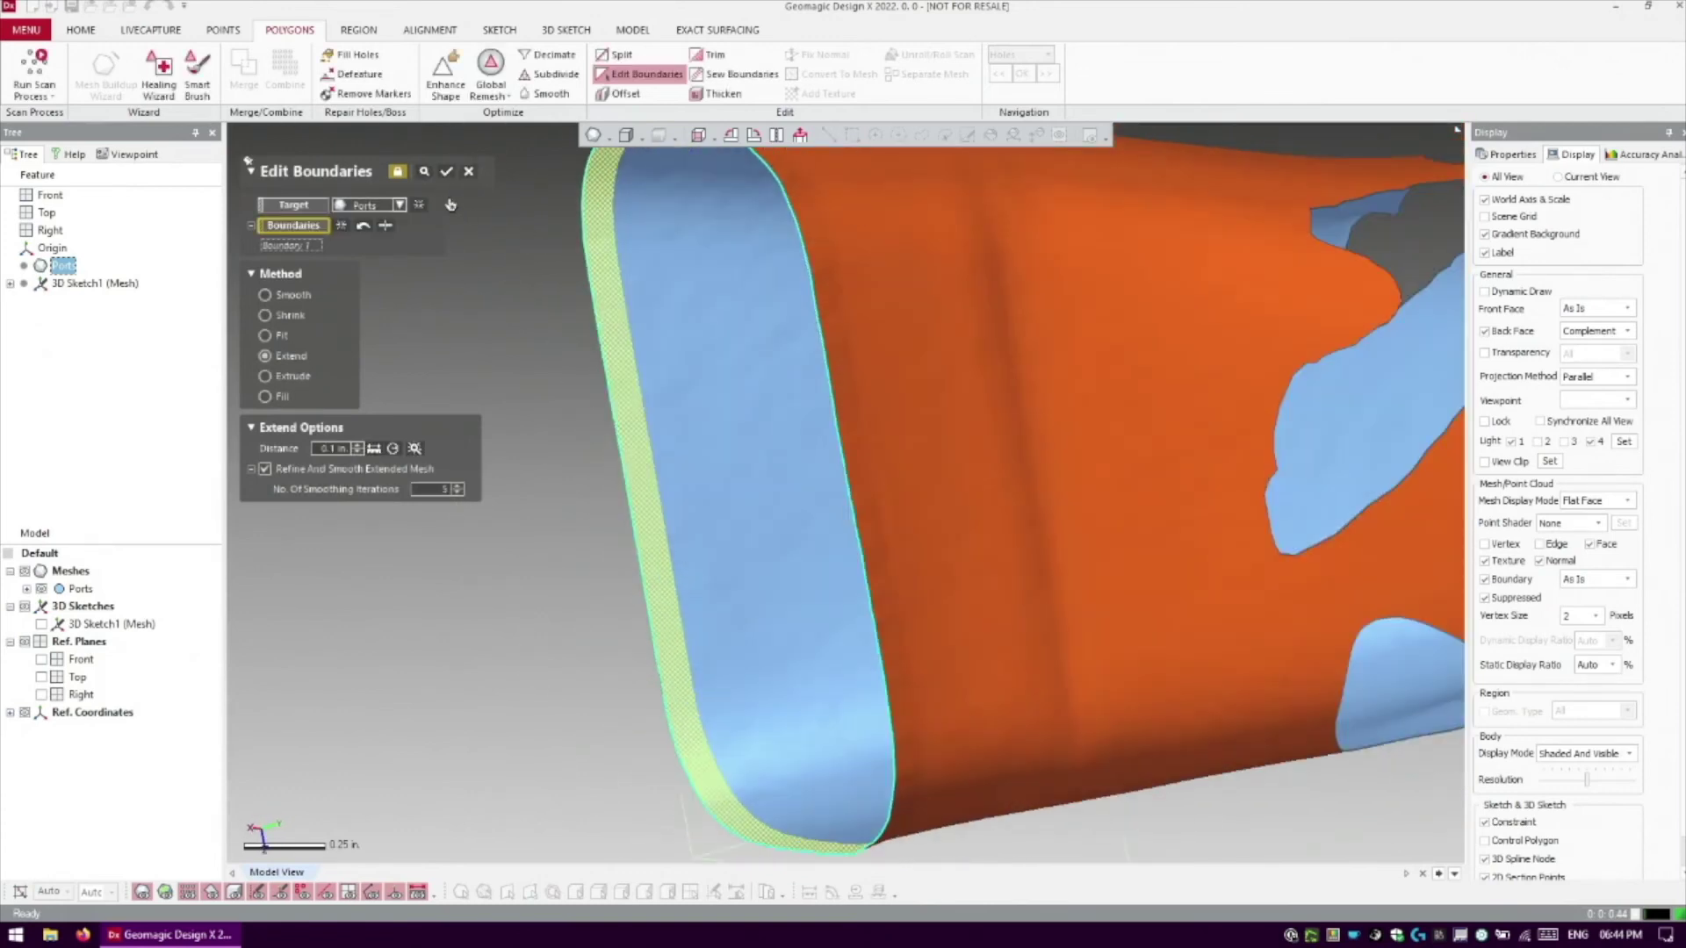
scroll(571, 303, down, 3)
right_drag(571, 302, 826, 406)
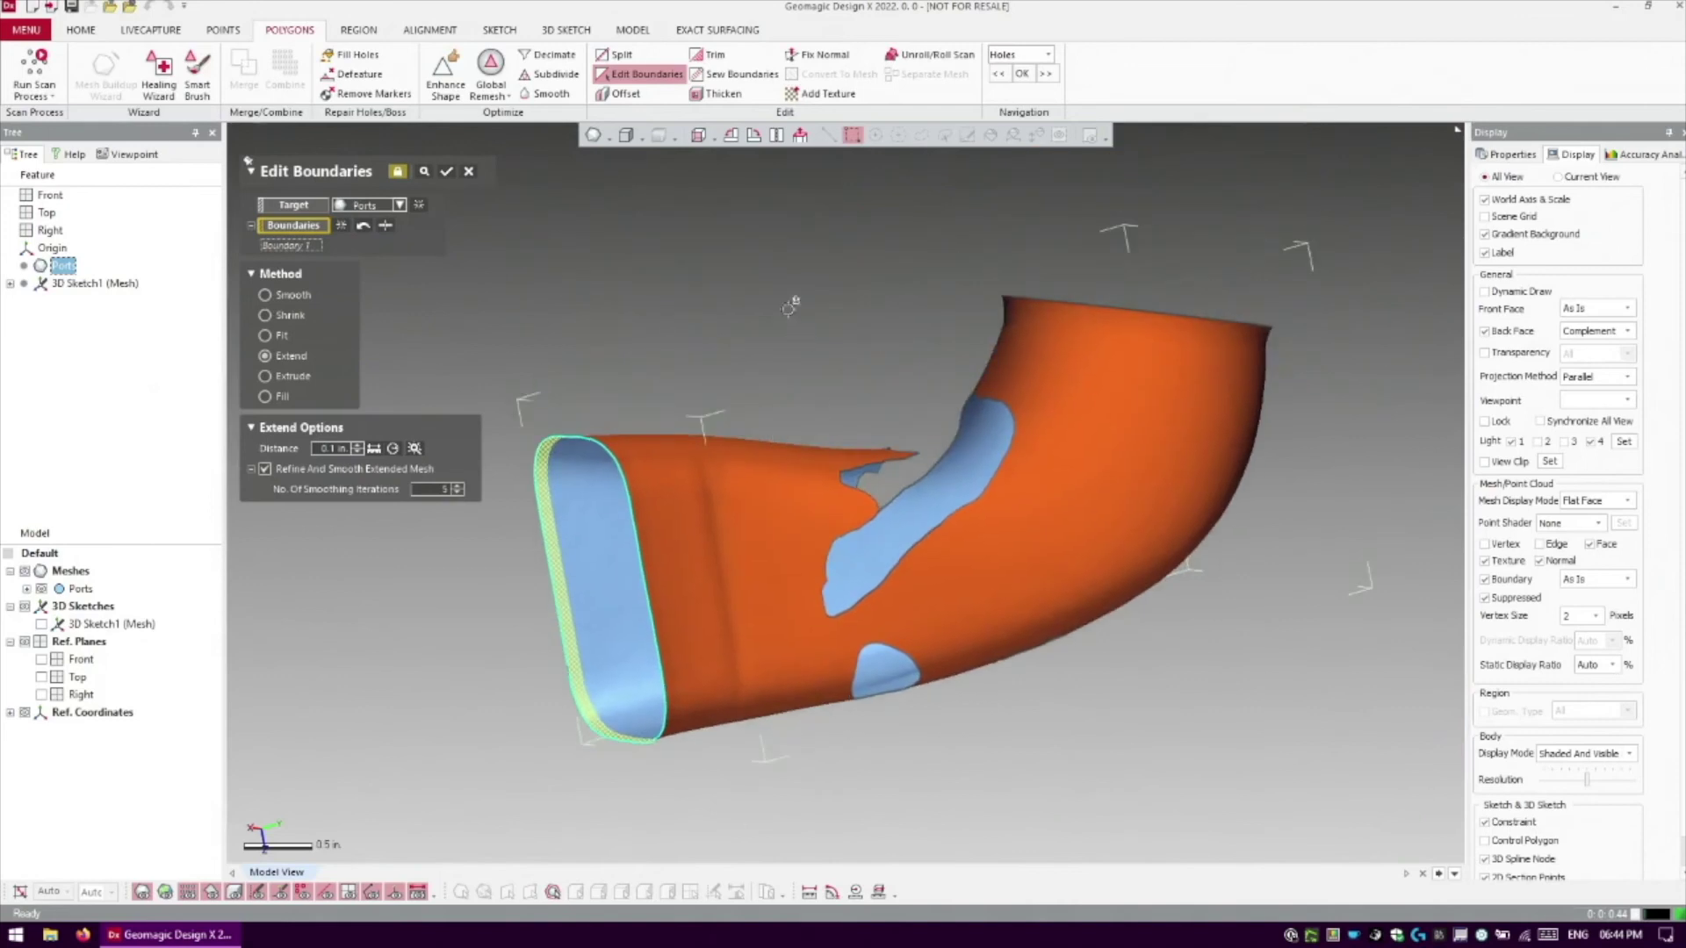
right_drag(789, 306, 1009, 279)
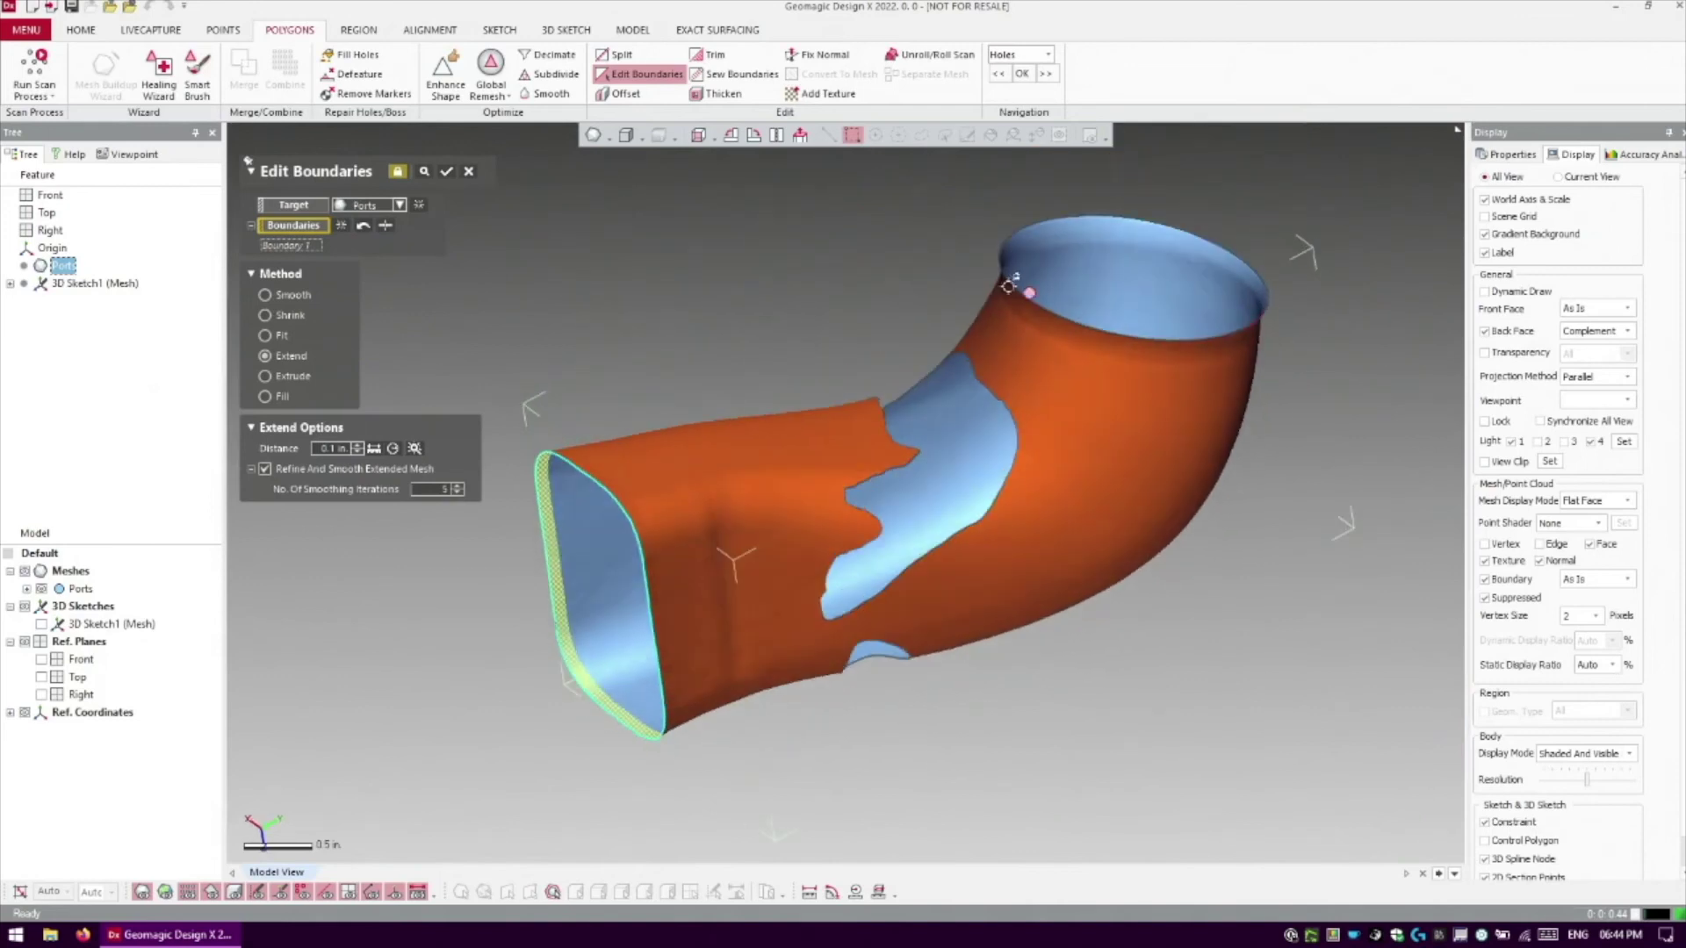
Switch the selection to the round top opening's boundary, preview its extension, and apply with OK
click(342, 226)
click(1013, 258)
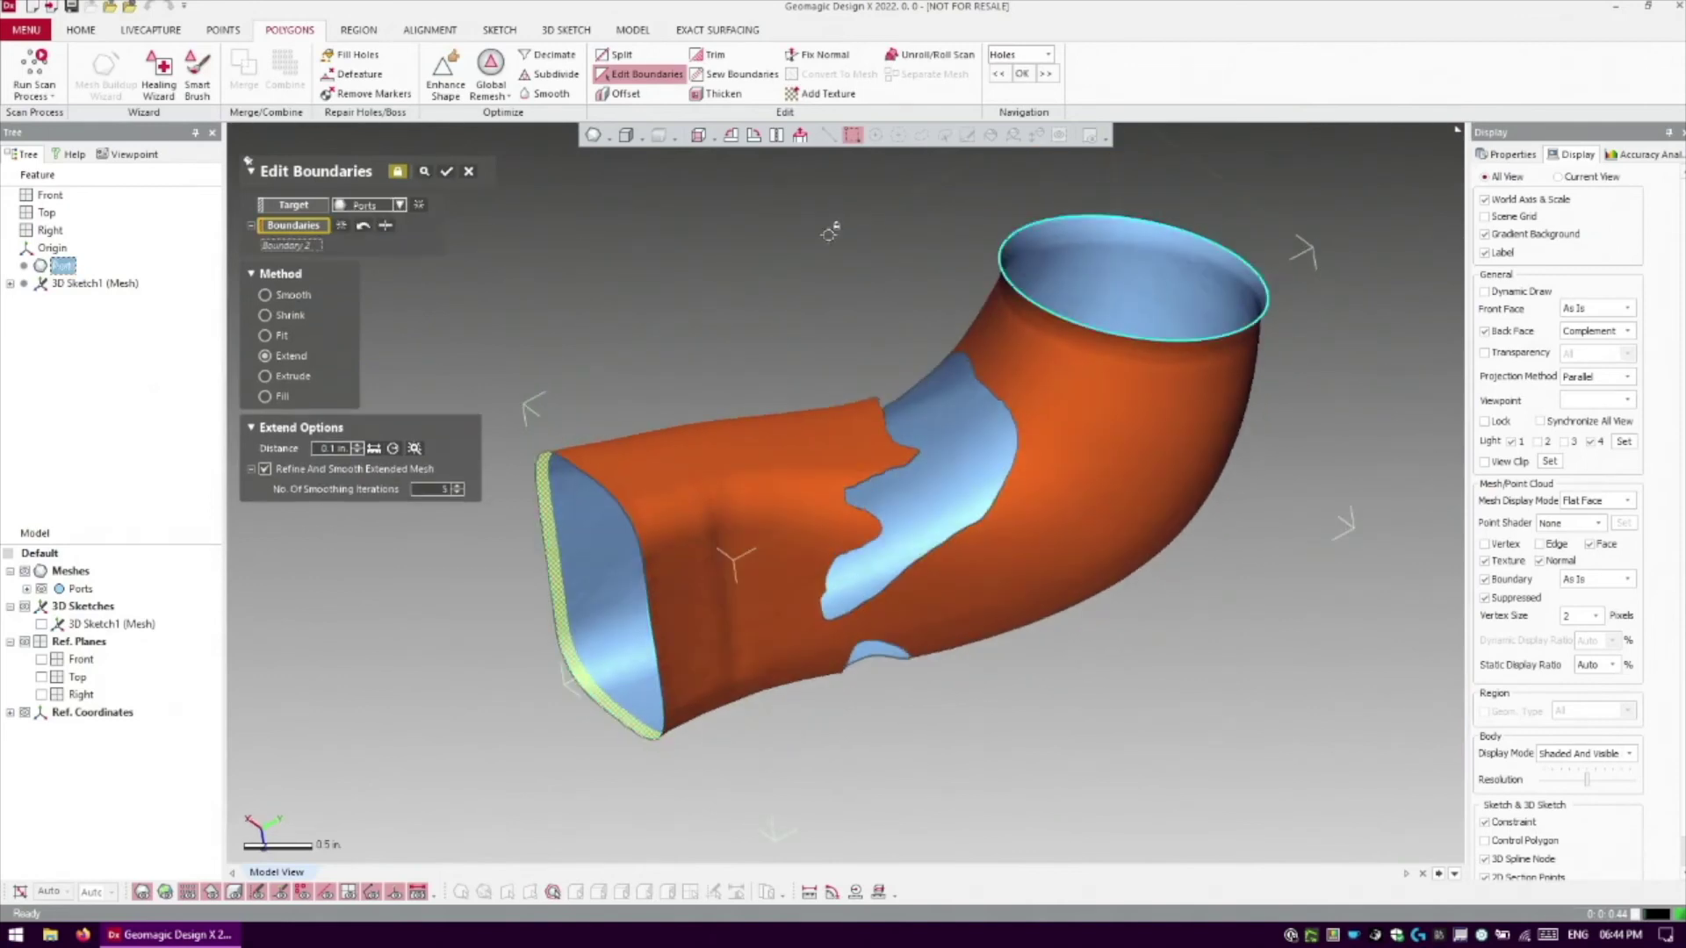
right_drag(830, 233, 494, 250)
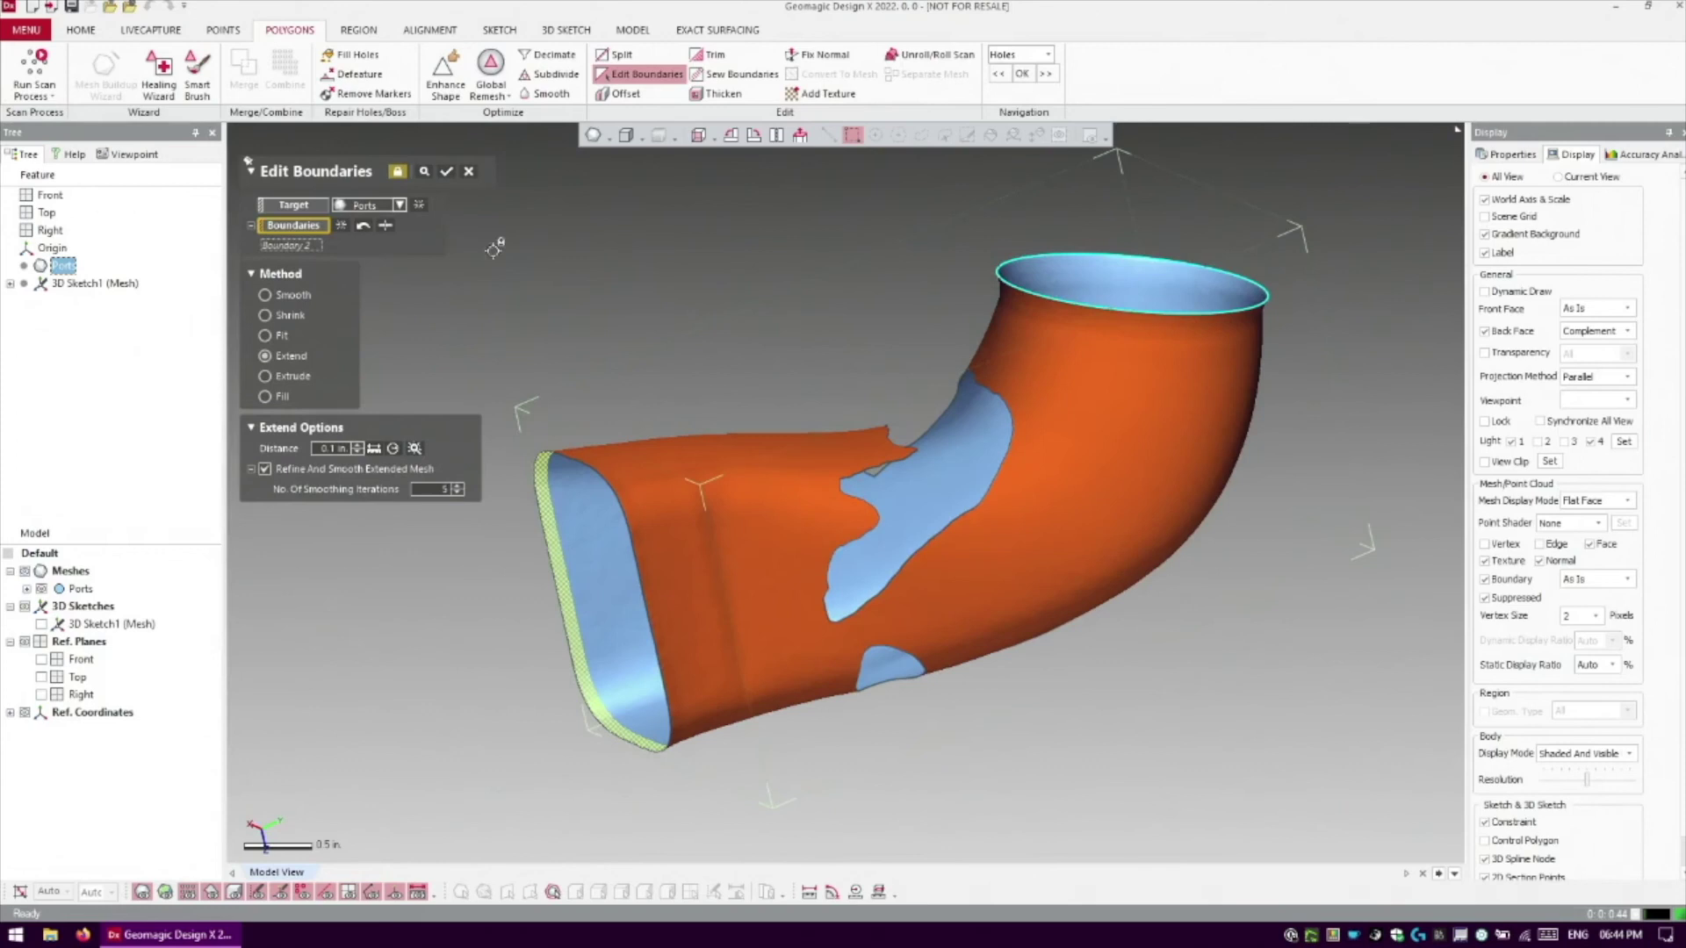
click(423, 173)
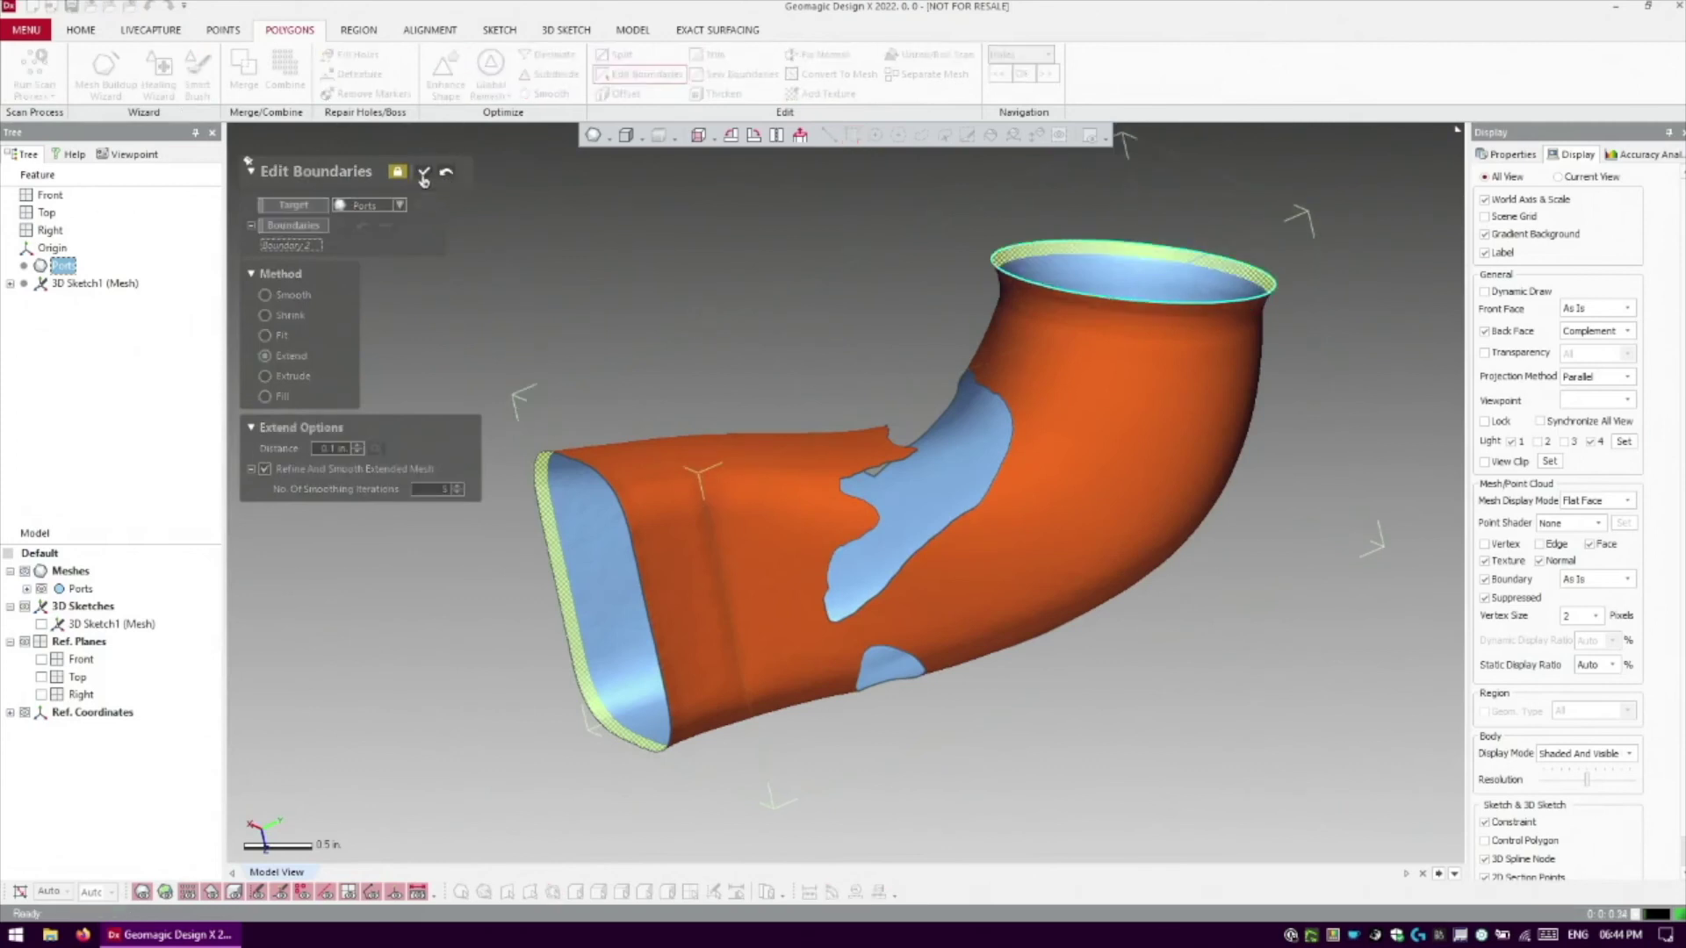
click(469, 173)
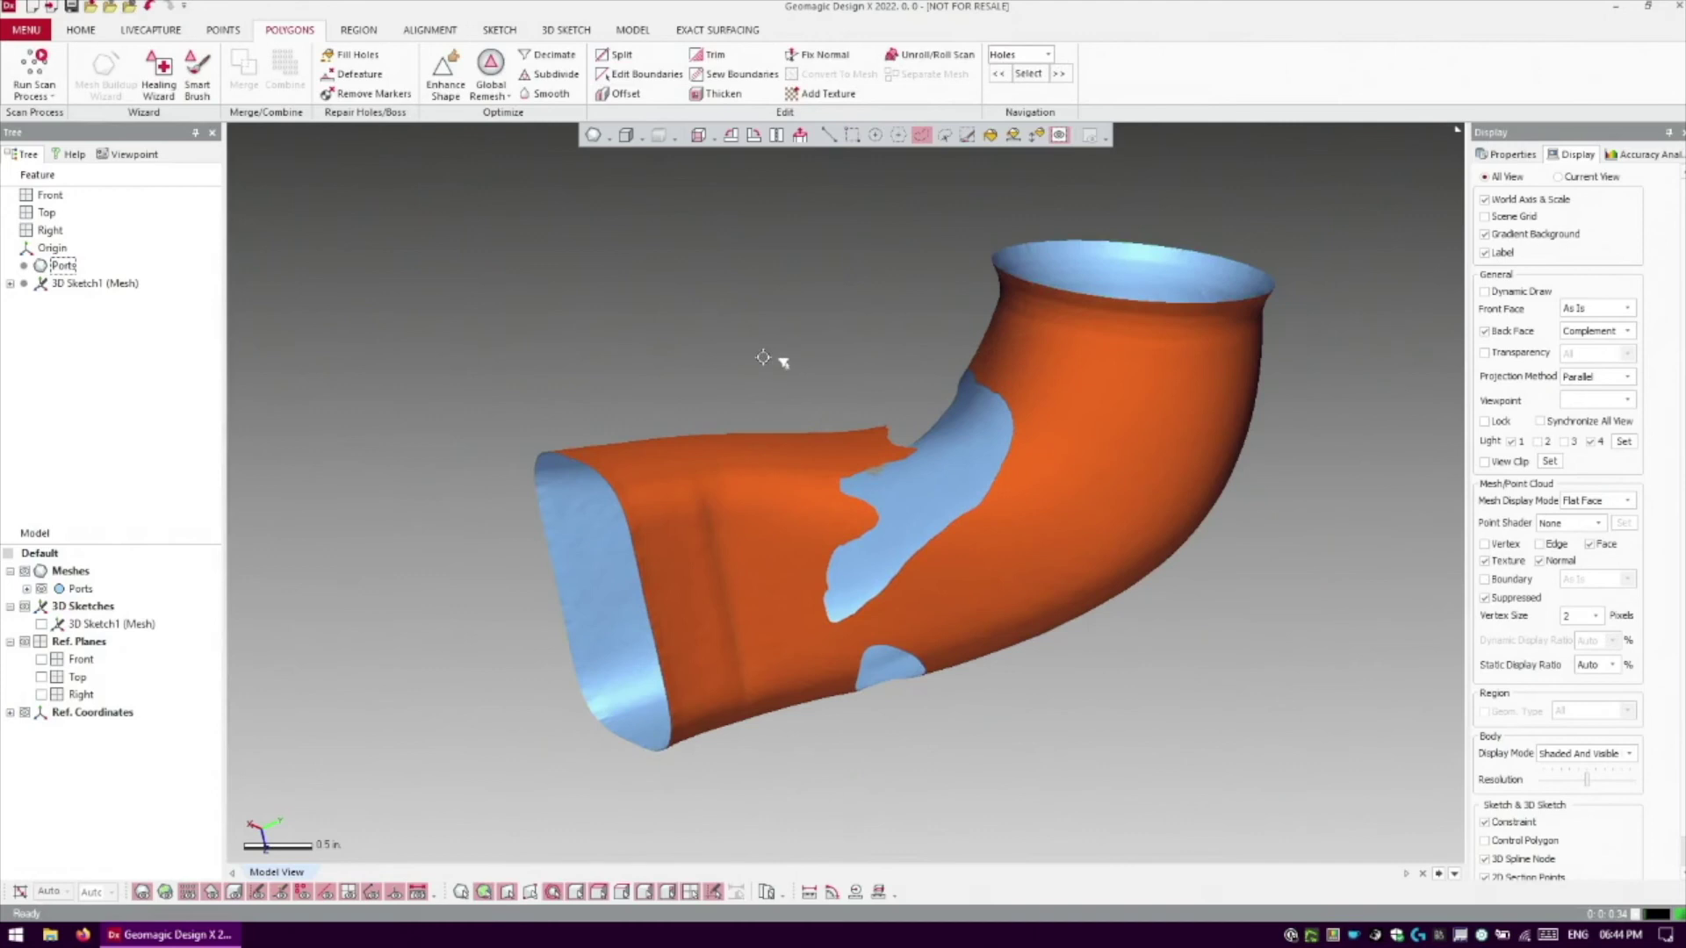
right_drag(773, 365, 946, 320)
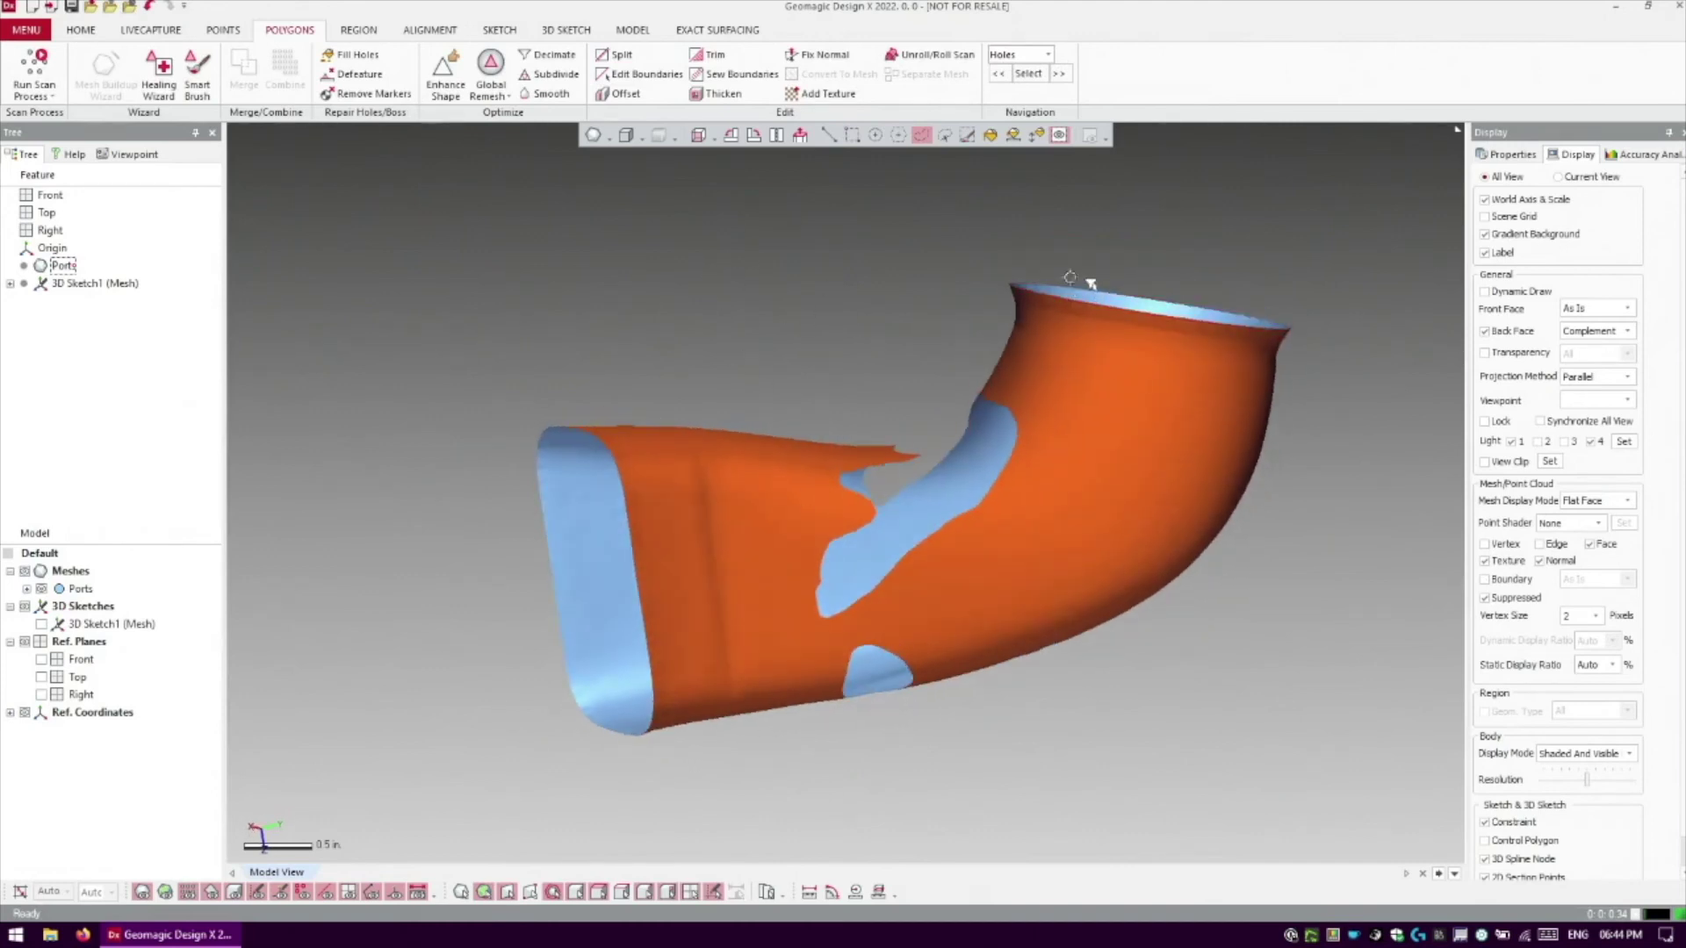